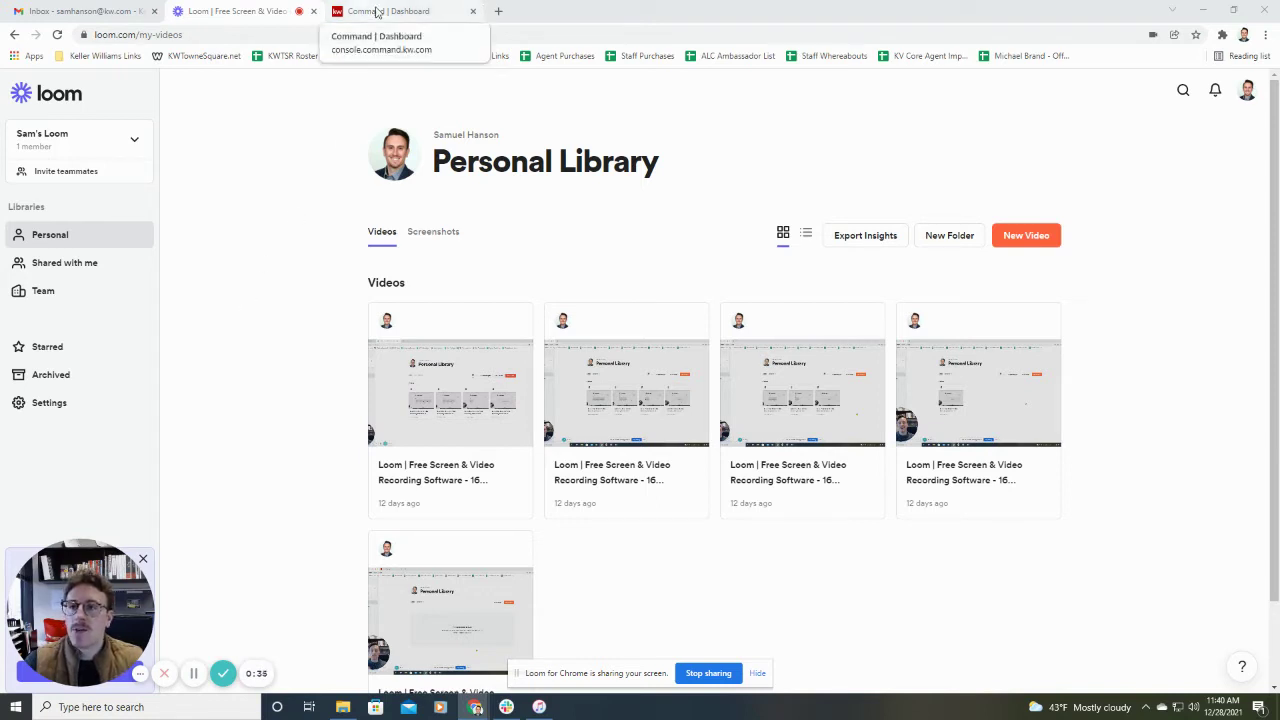
Show the All Opportunities table in Command, listing both listing opportunities with phase, volume and commission
click(377, 12)
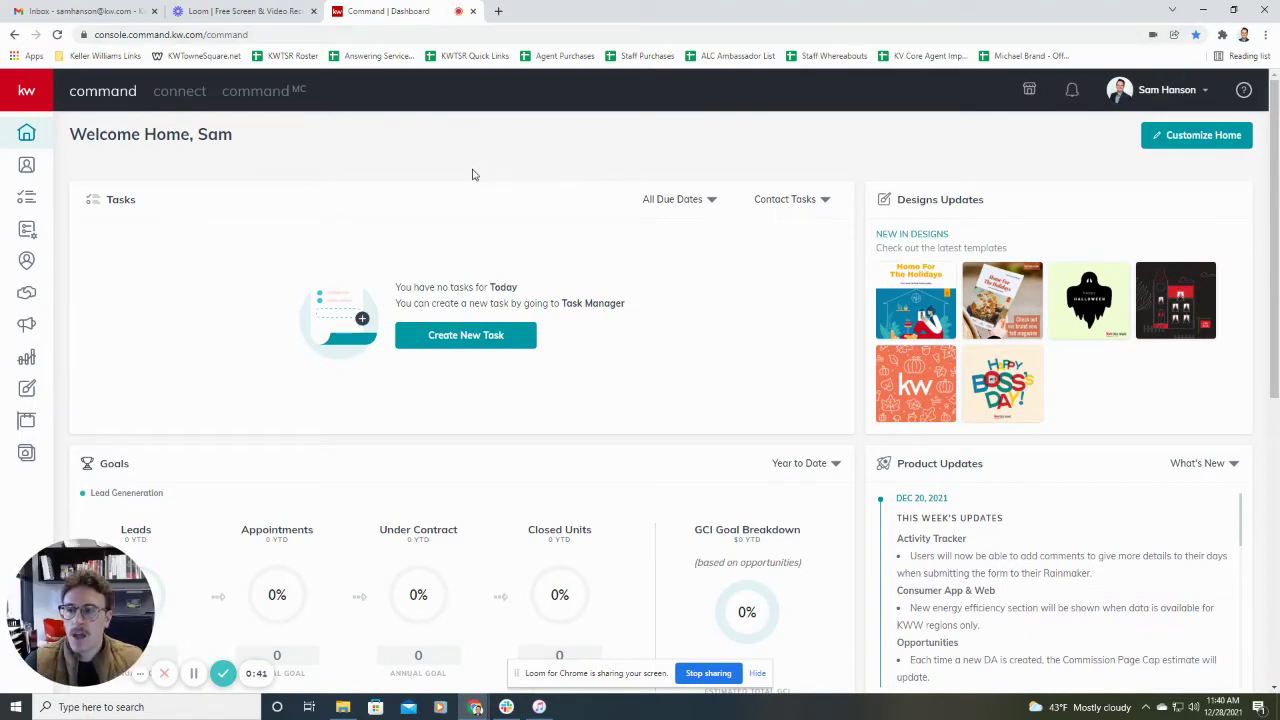
click(30, 96)
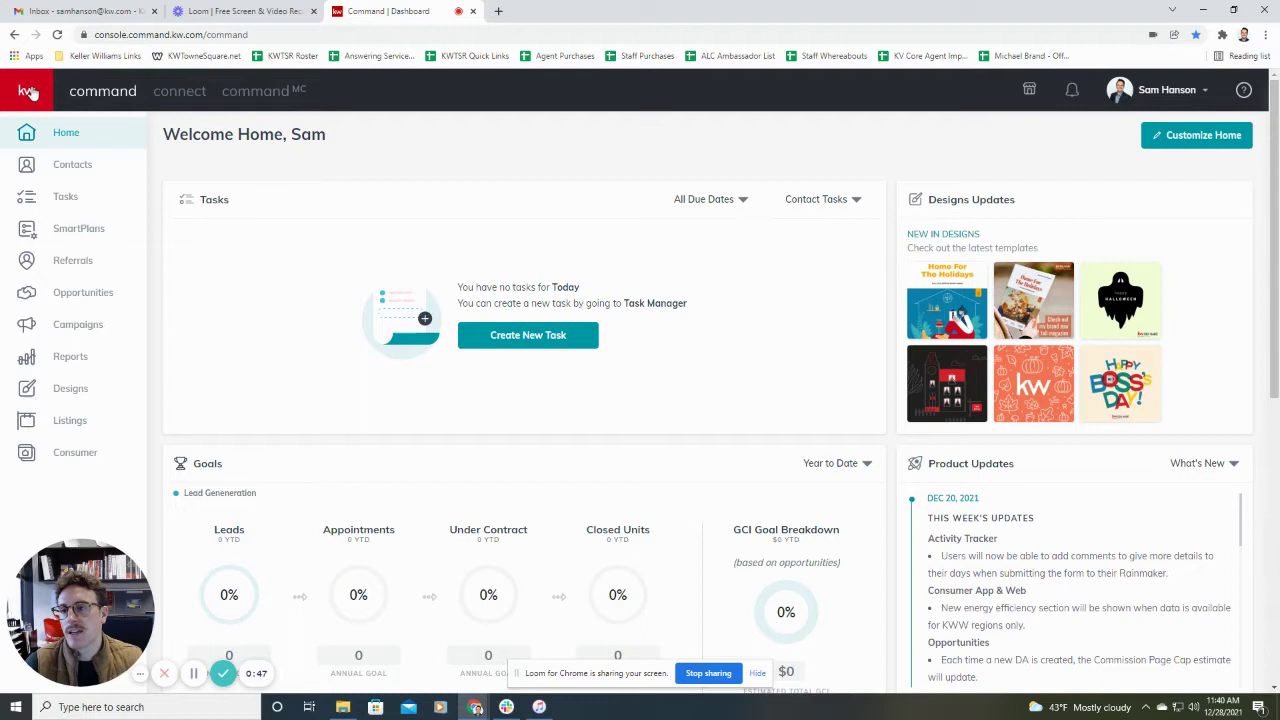
click(84, 293)
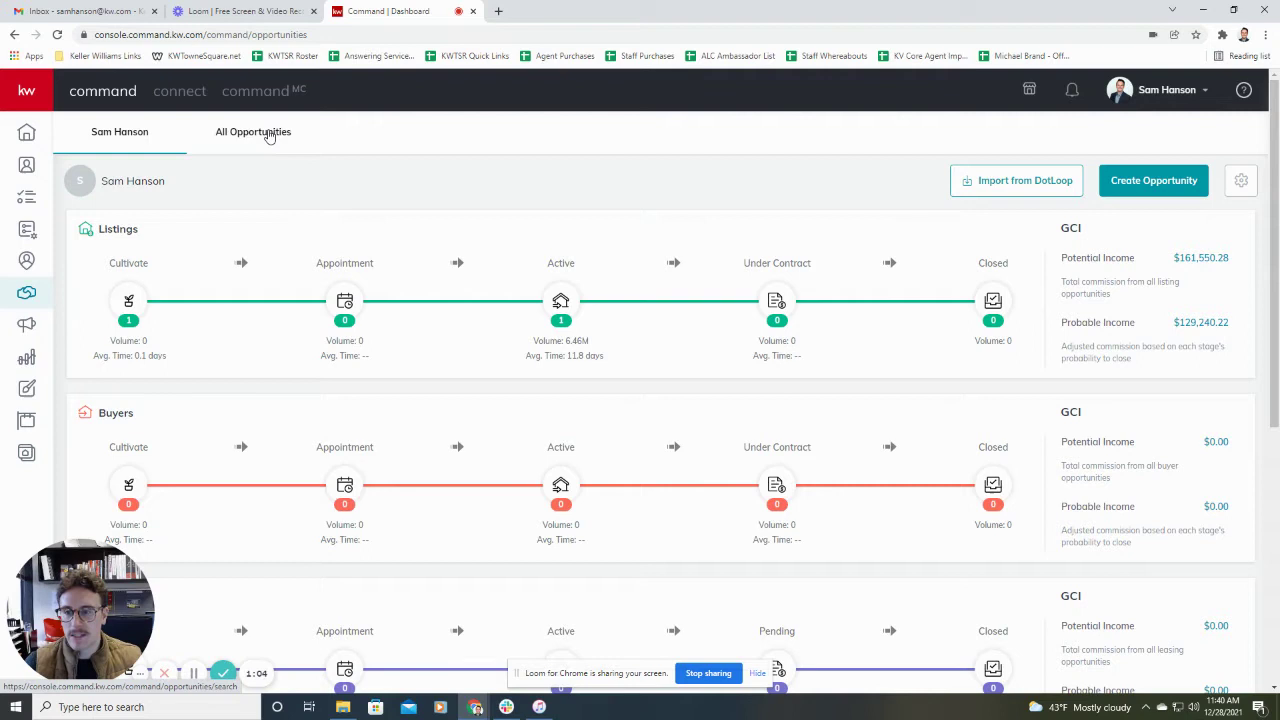
click(268, 136)
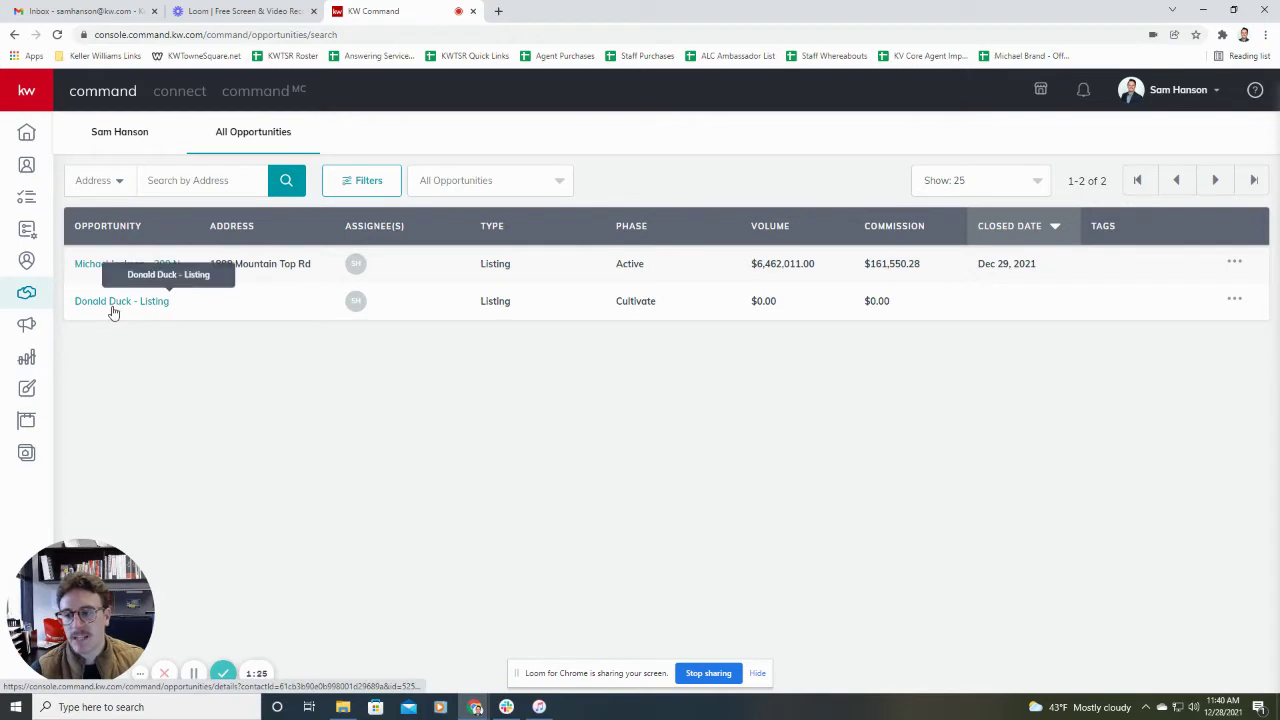
Open the Details page of the Cultivate-phase listing opportunity with 2.50% commission
click(112, 305)
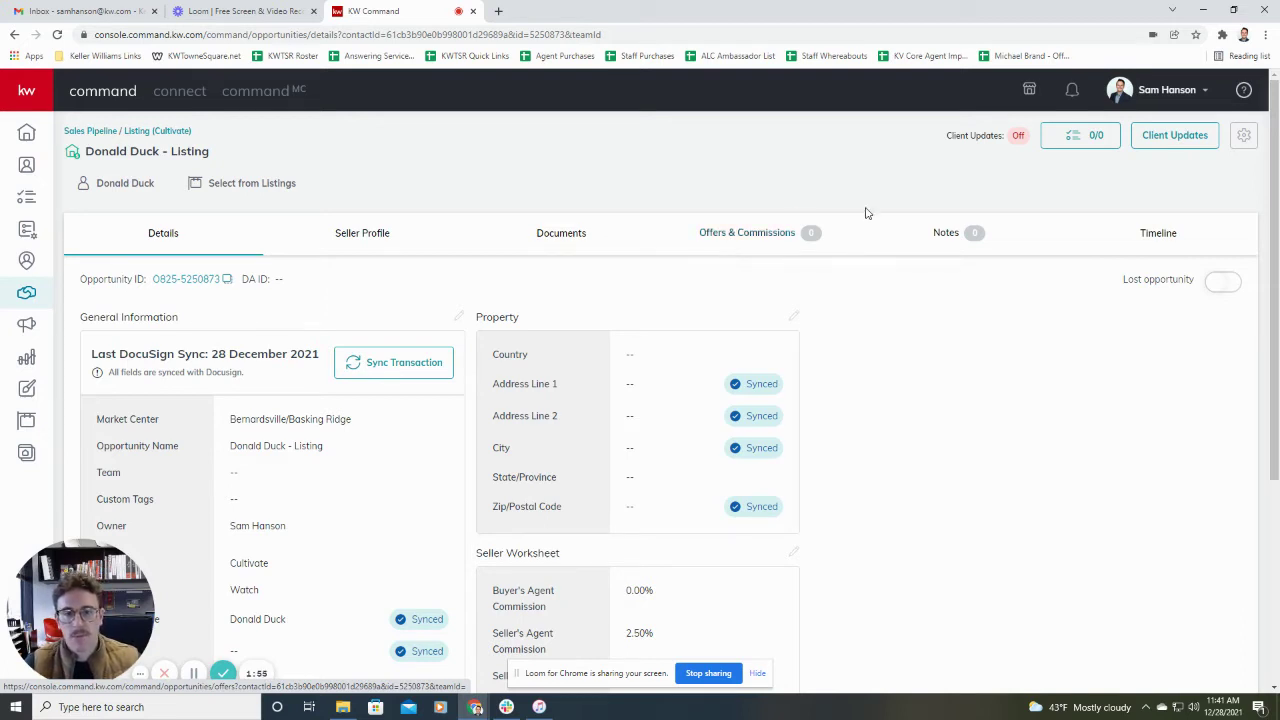
Start a new offer version from the listing's empty Offers & Commissions tab
click(768, 236)
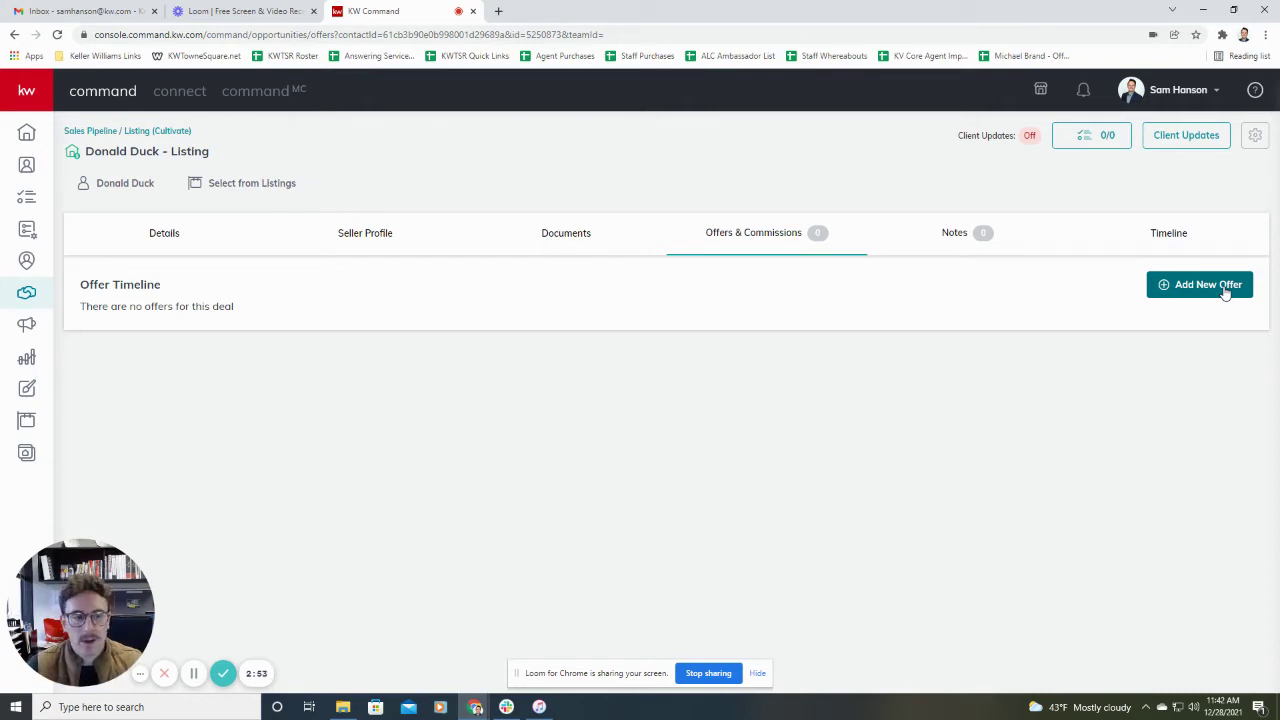
click(1181, 290)
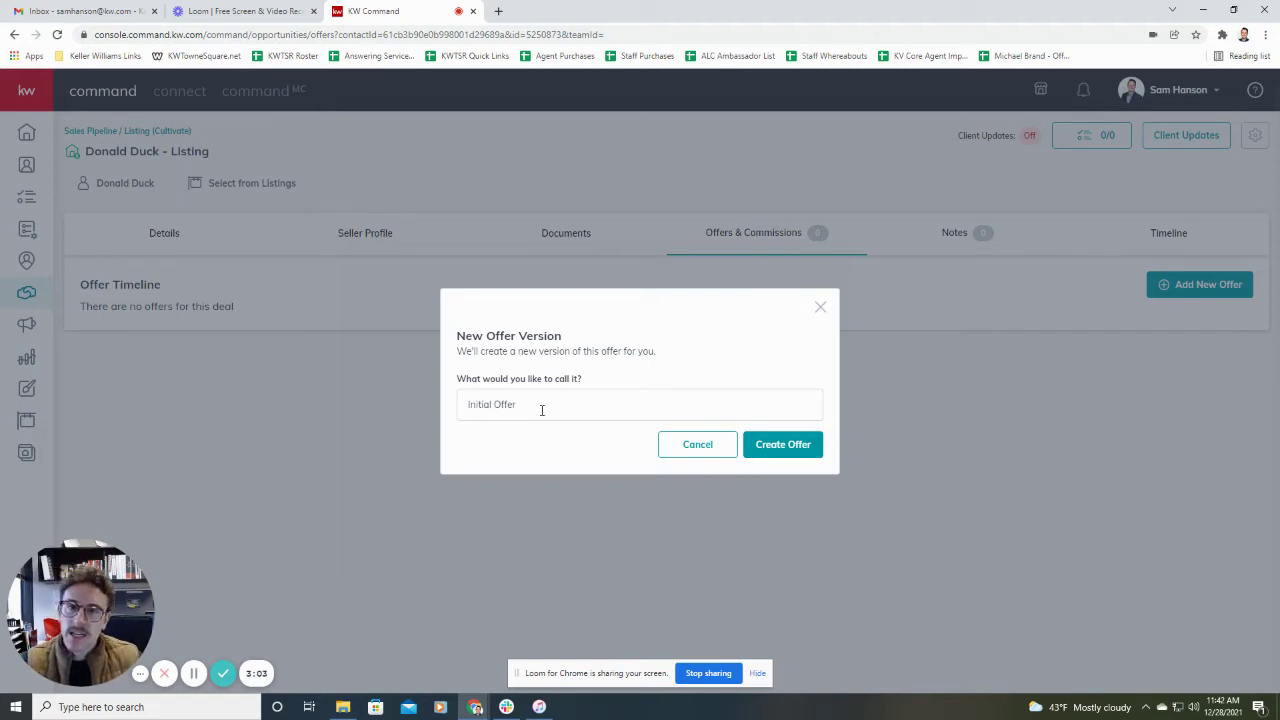
Extend the offer name 'Initial Offer' with the property address and the seller's name
click(541, 409)
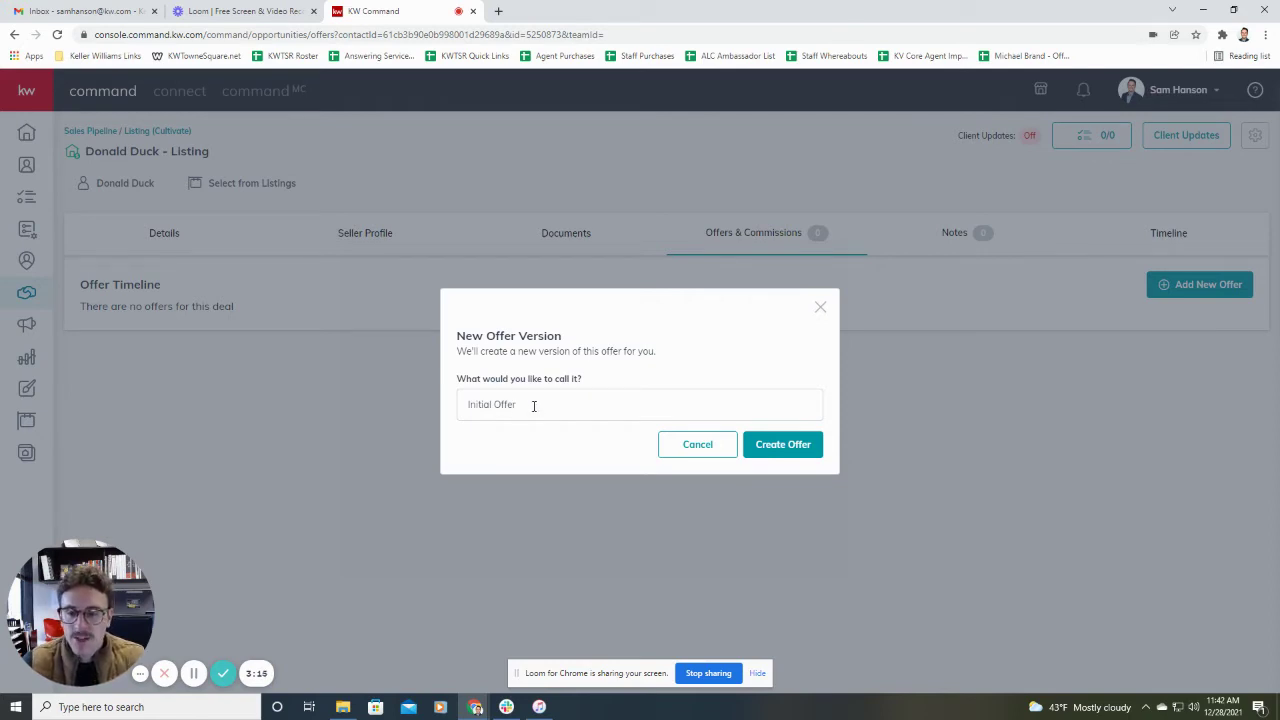
click(533, 405)
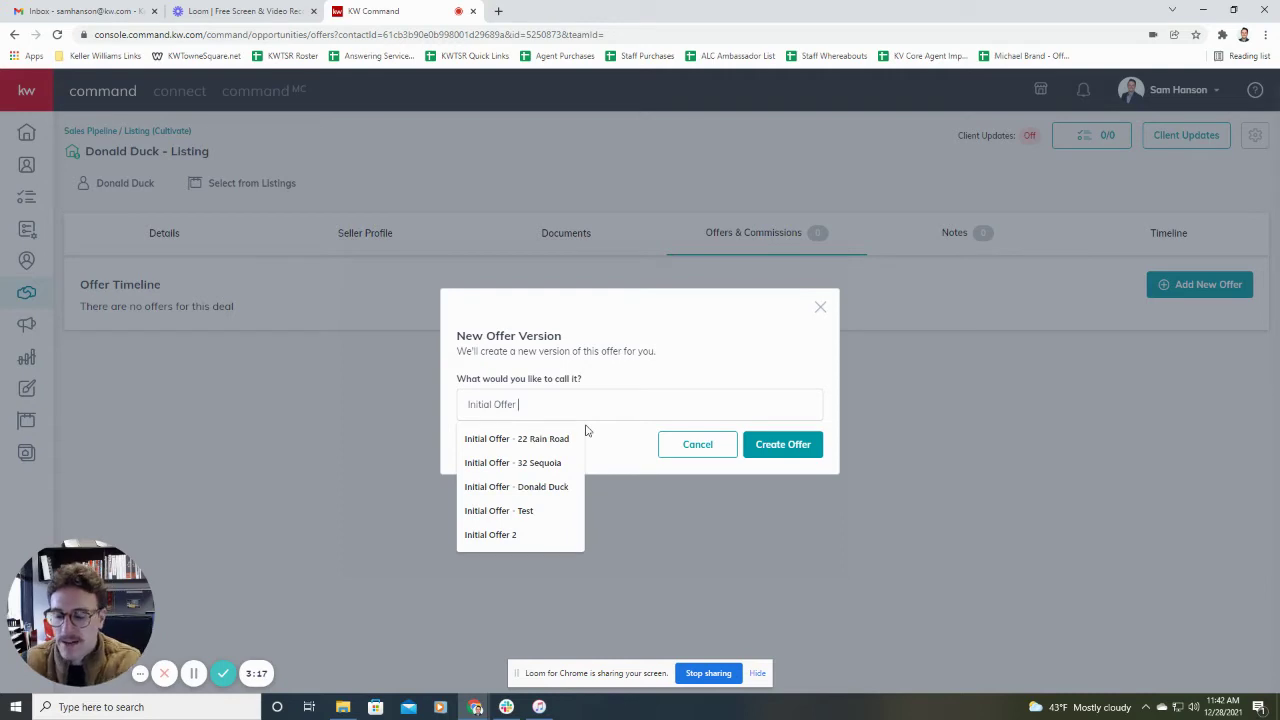
text(123 Mai)
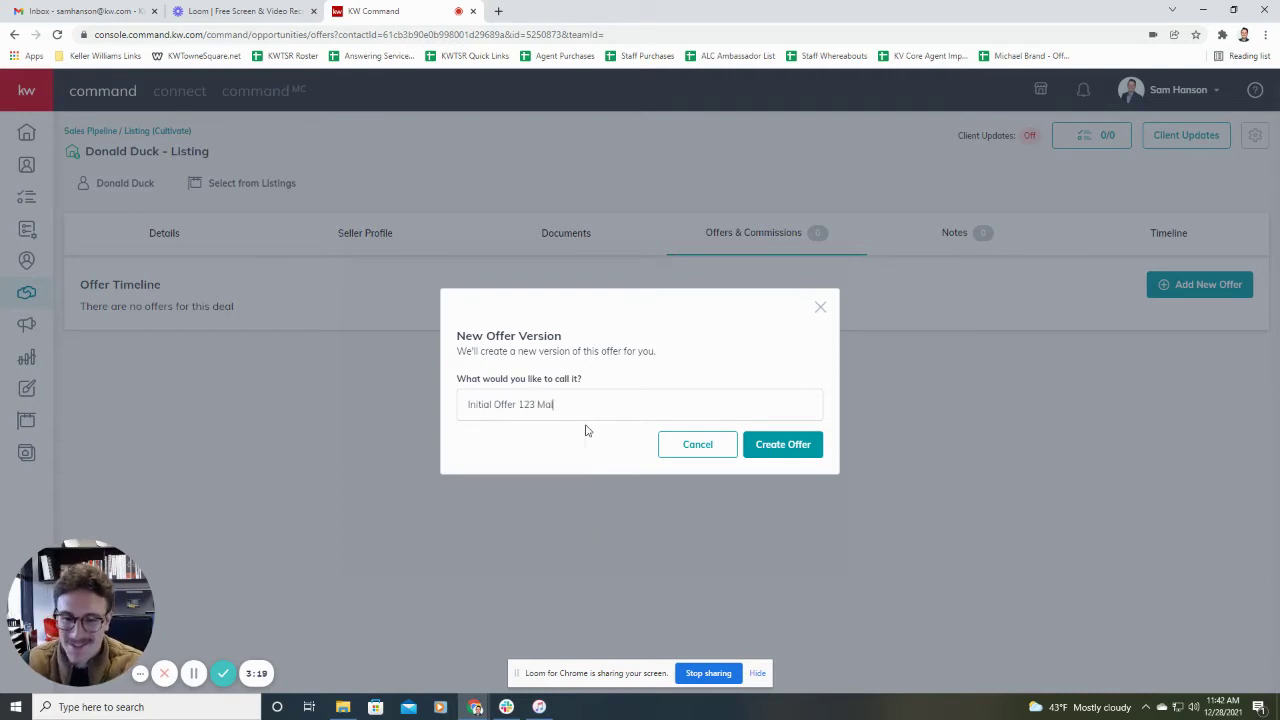
text(n Street)
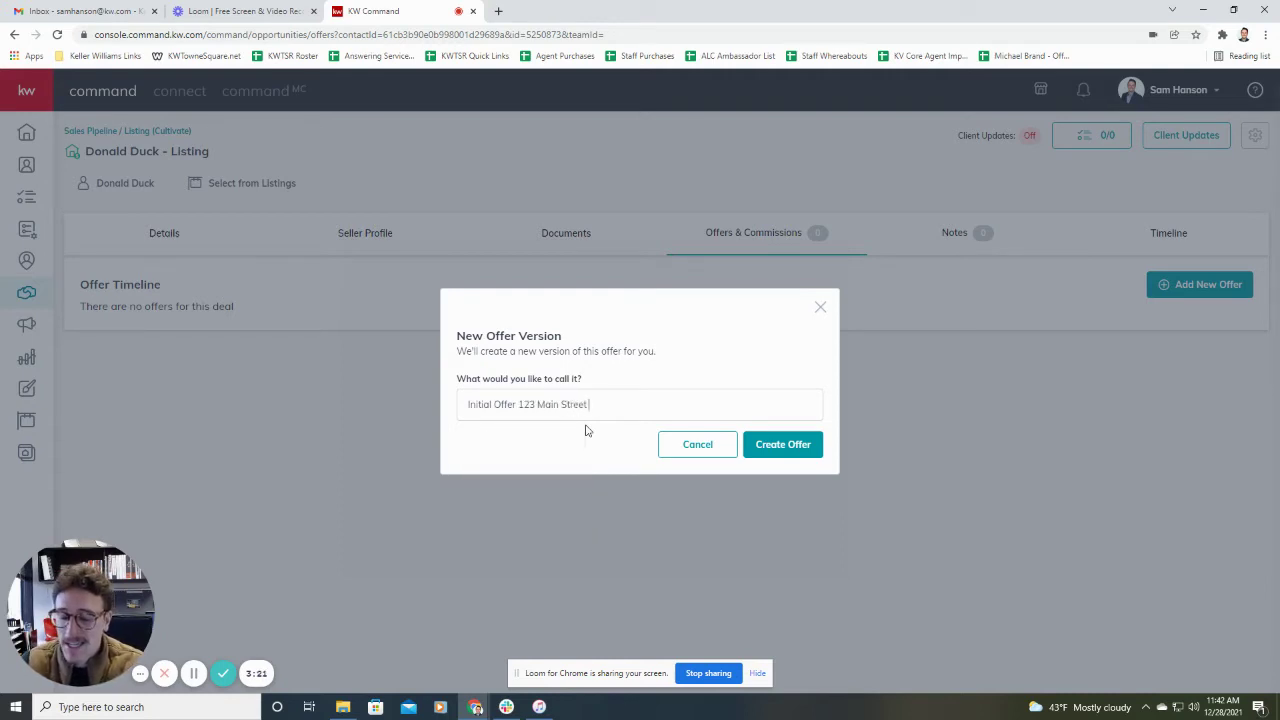
text( - Dou)
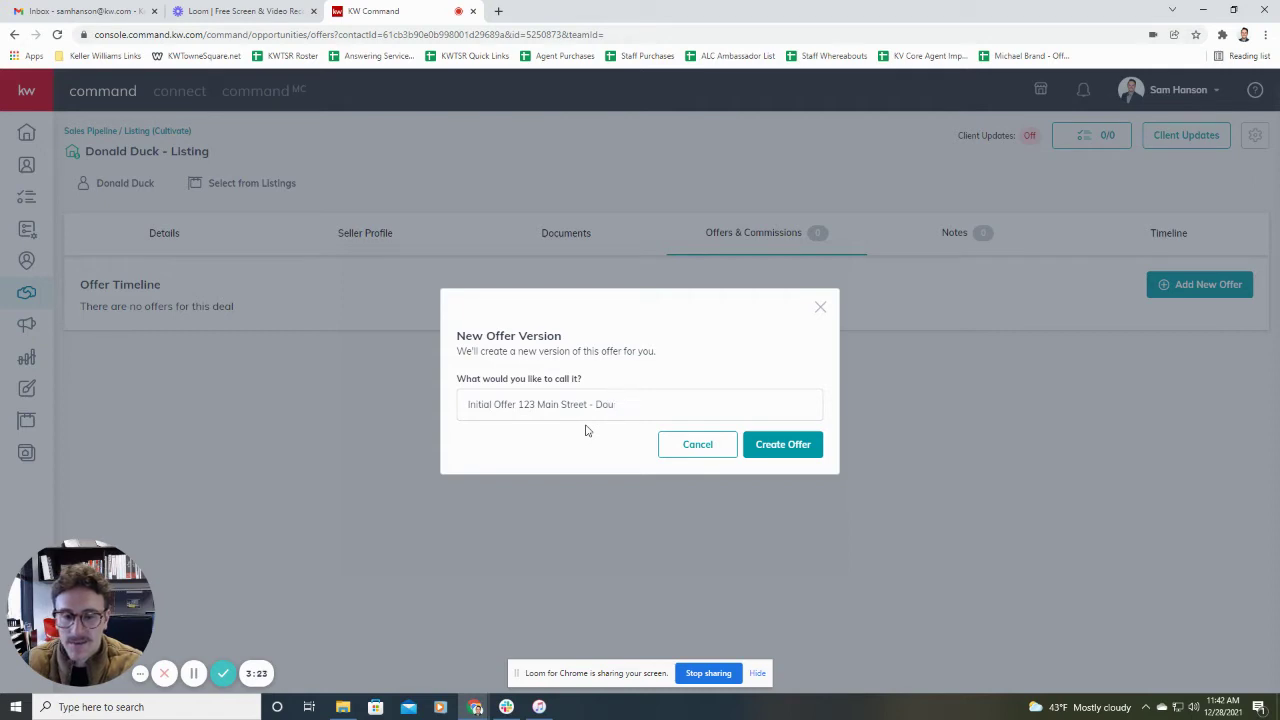
key(BackSpace)
text(nald Duck)
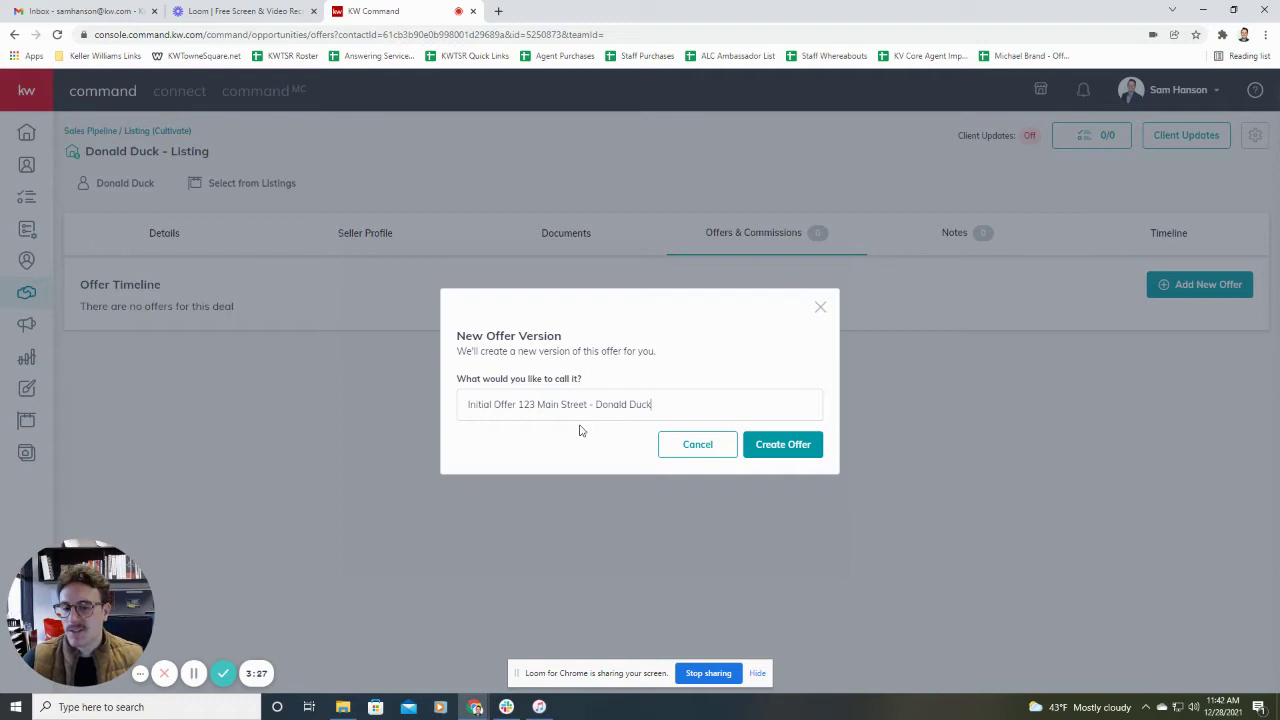
Create the offer and set its closed date to 1/10/2022, keeping offer date 12/28/2021
click(795, 446)
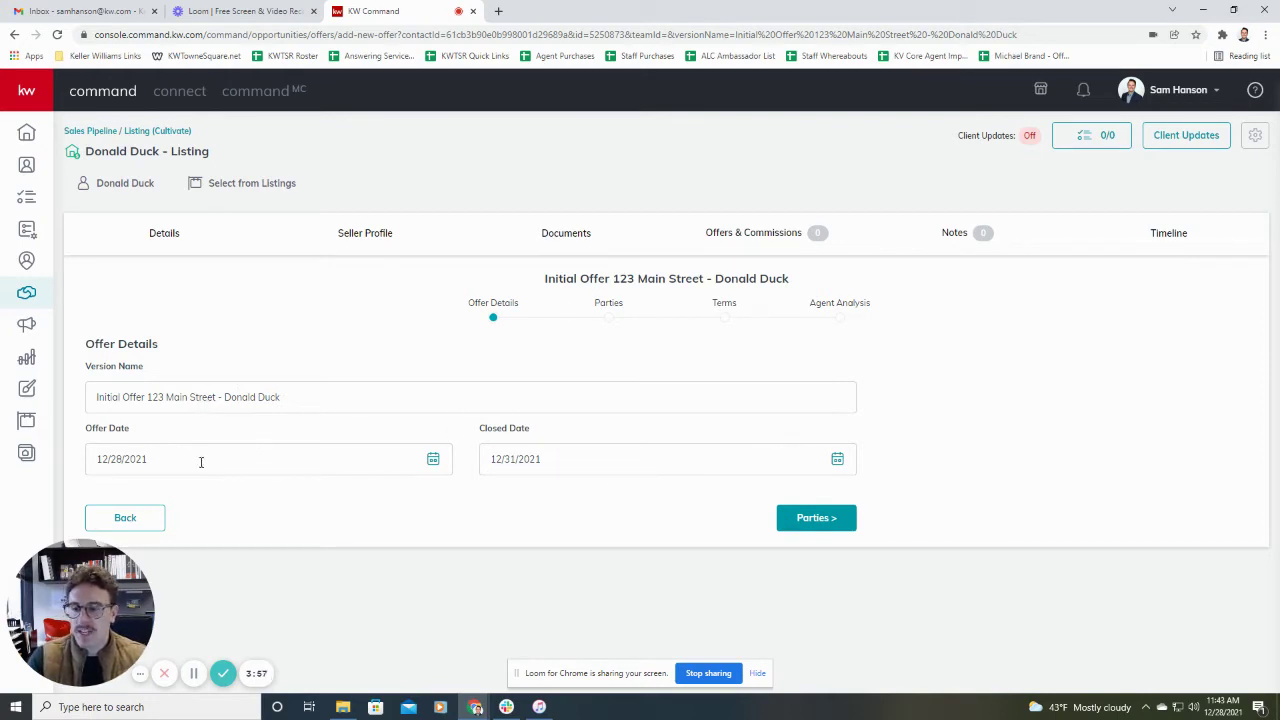
click(161, 452)
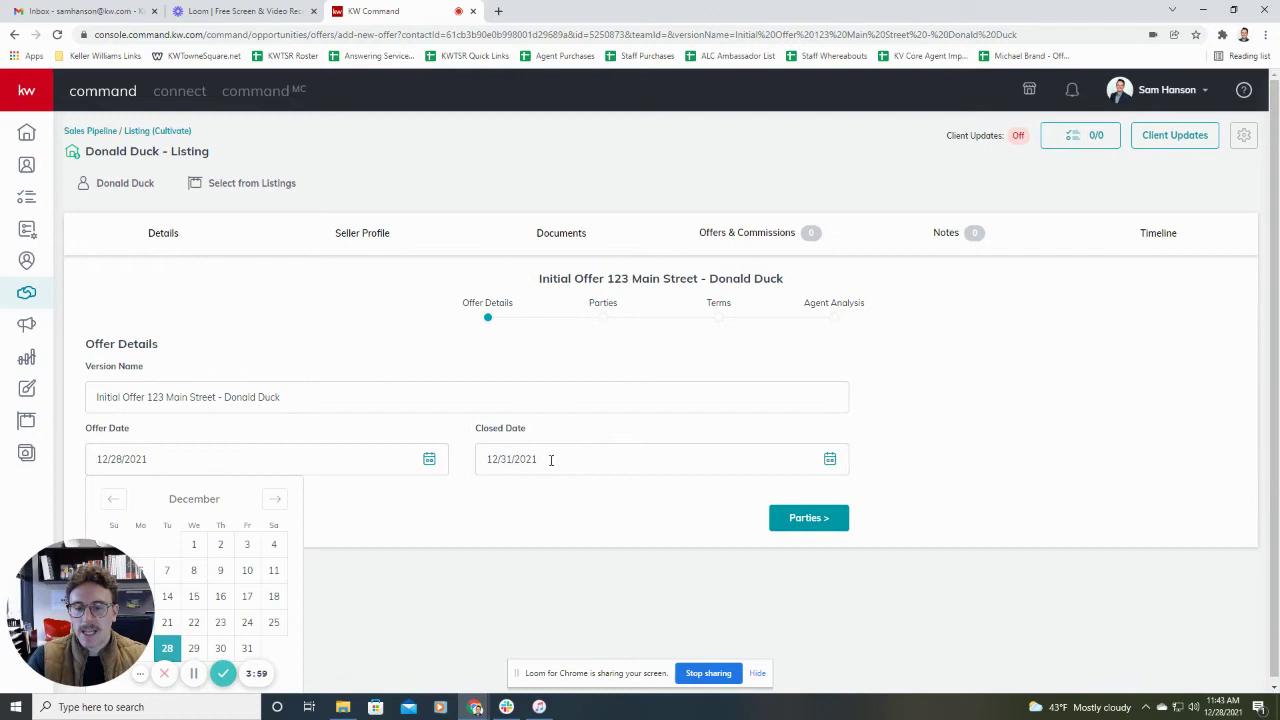
click(550, 459)
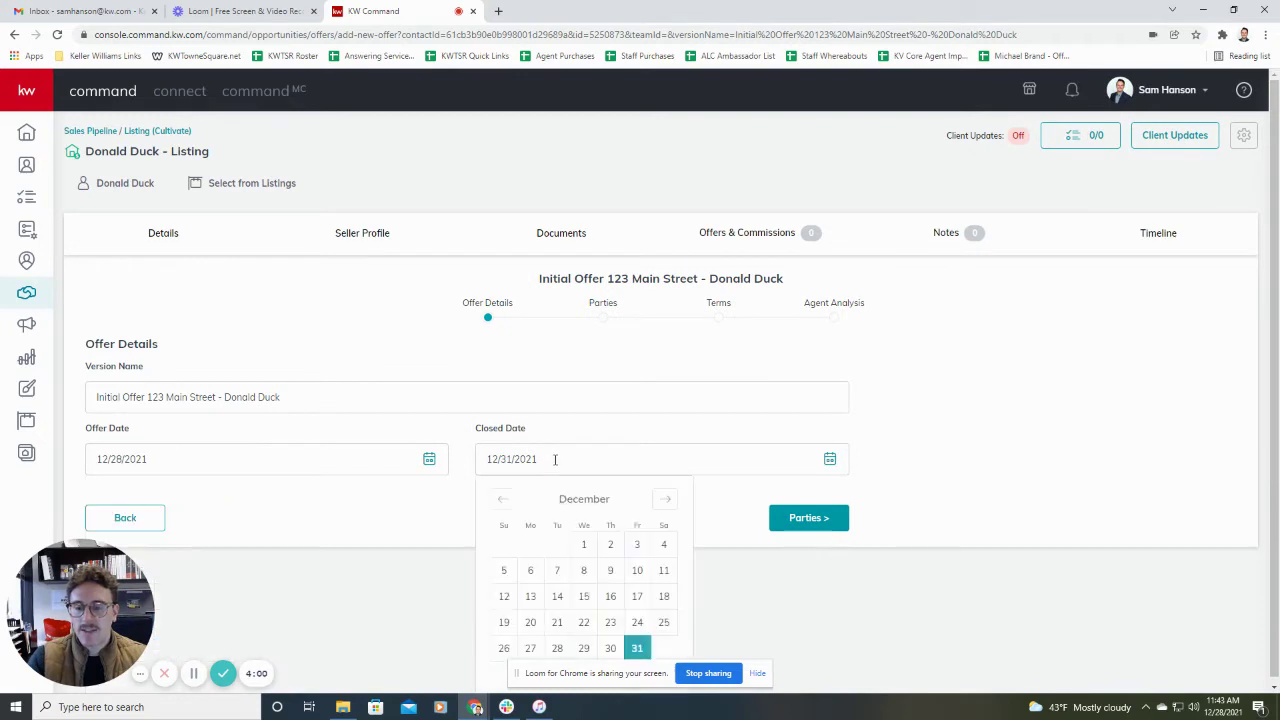
click(283, 452)
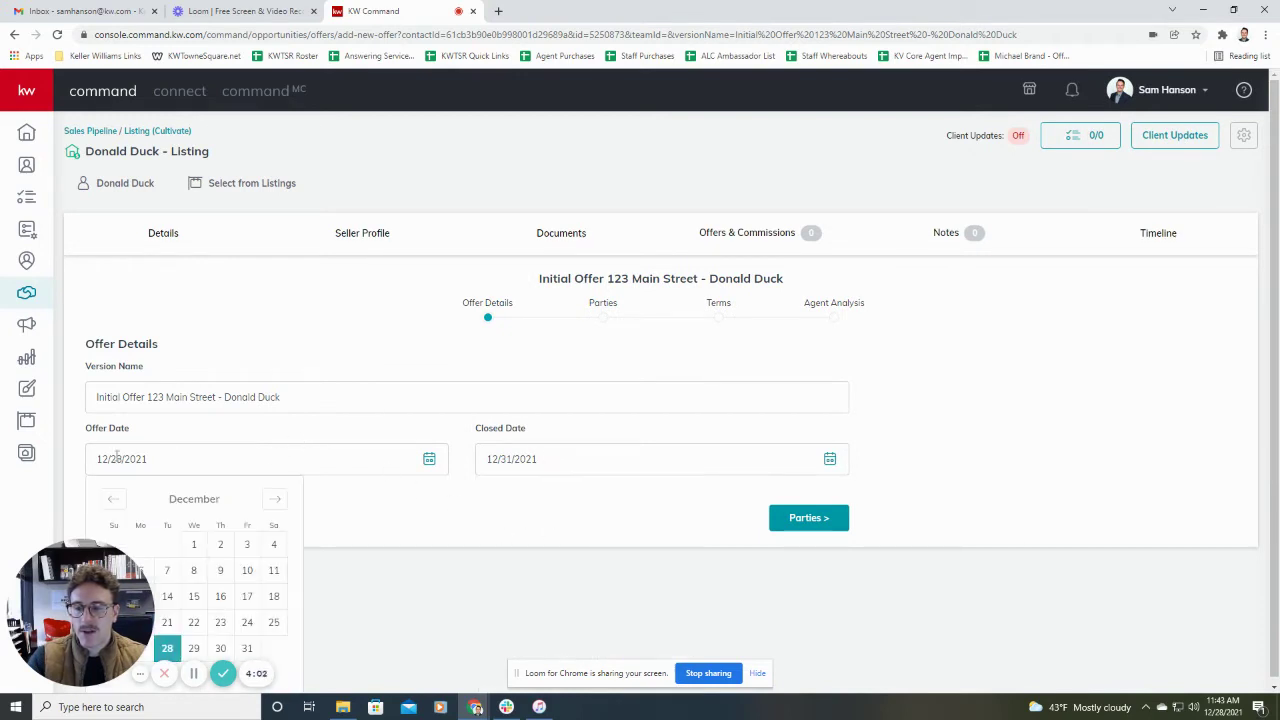
click(569, 459)
click(665, 499)
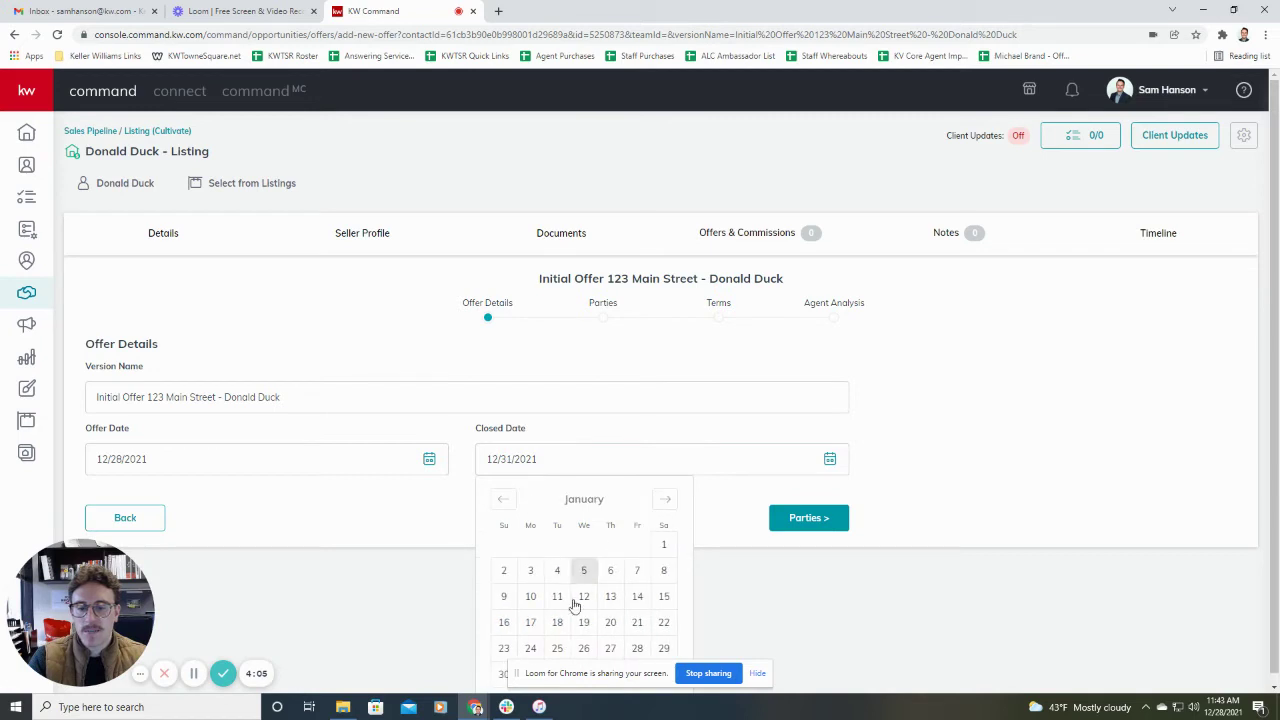
click(530, 596)
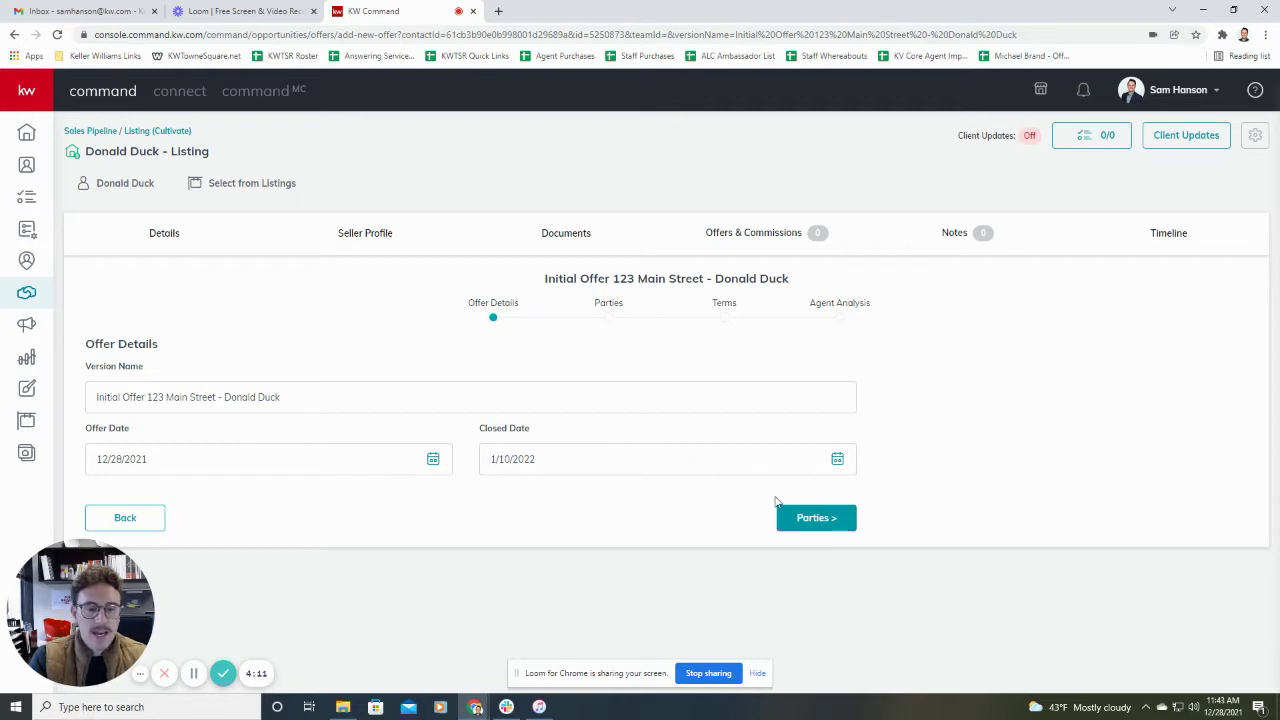
On the Parties step, enter the buyer's name and the buyer's agent's name
click(827, 529)
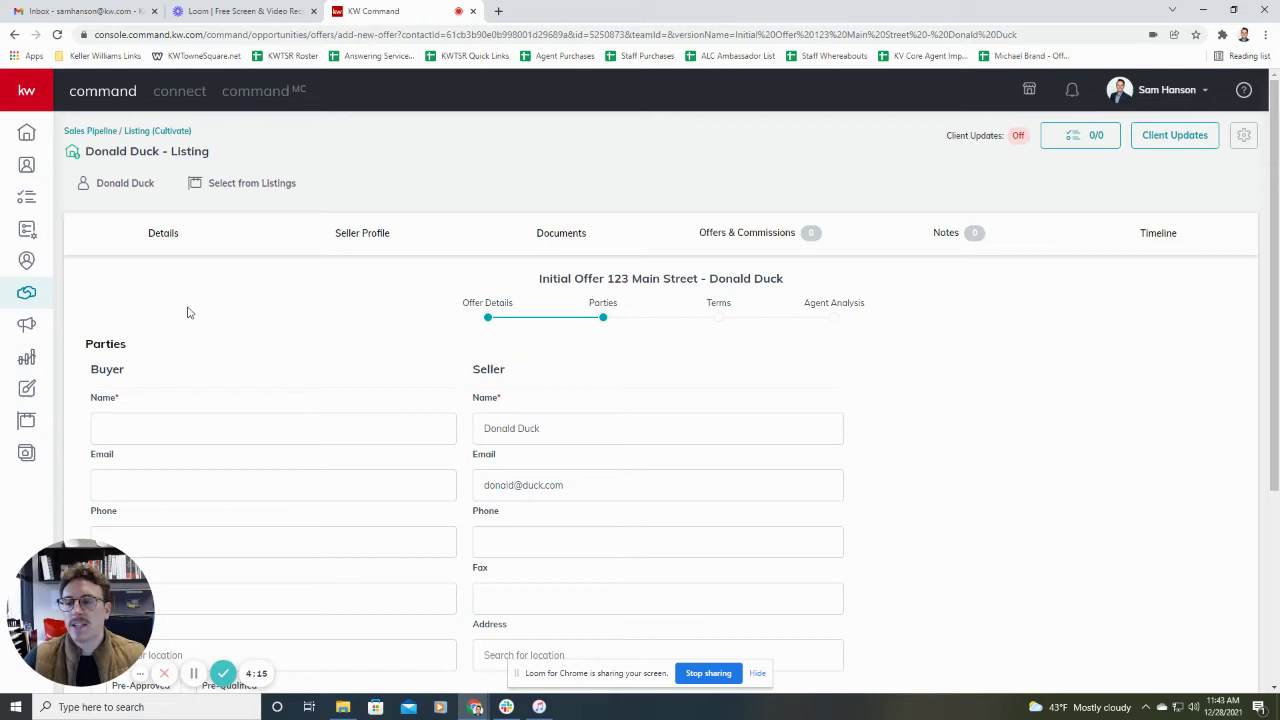
scroll(292, 351, down, 1)
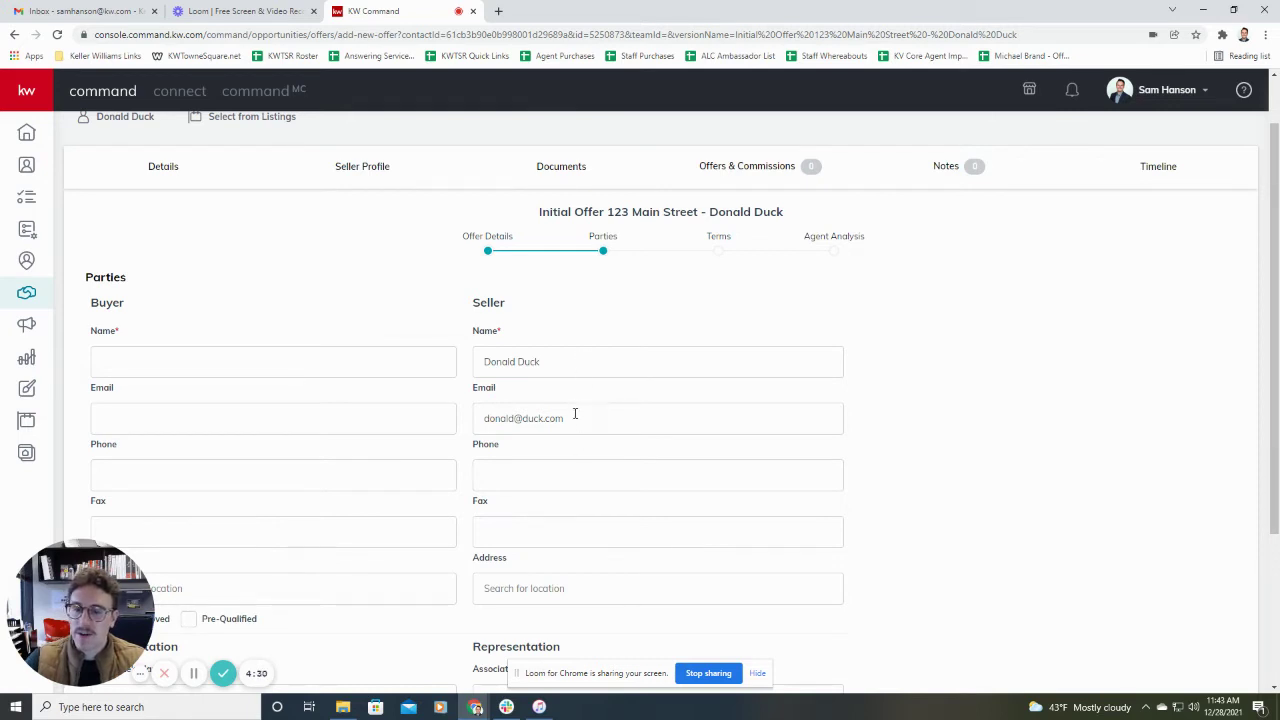
click(194, 361)
text(Betty B)
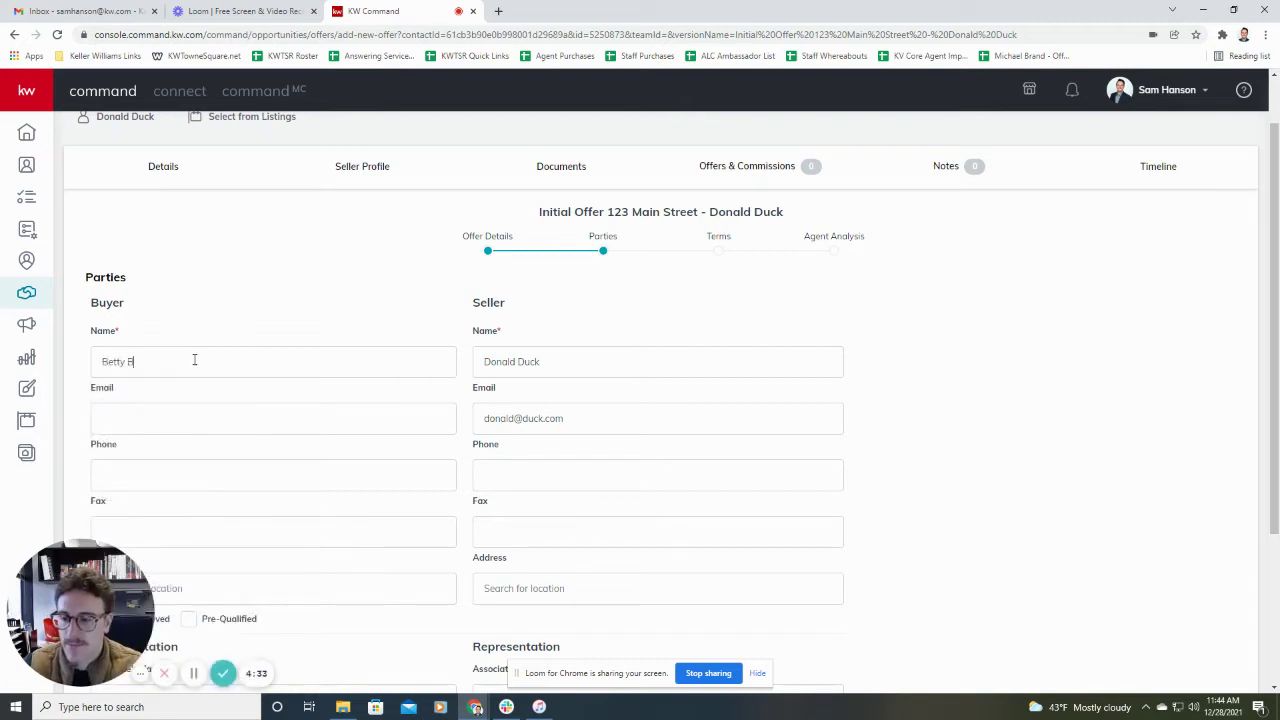
text(oop)
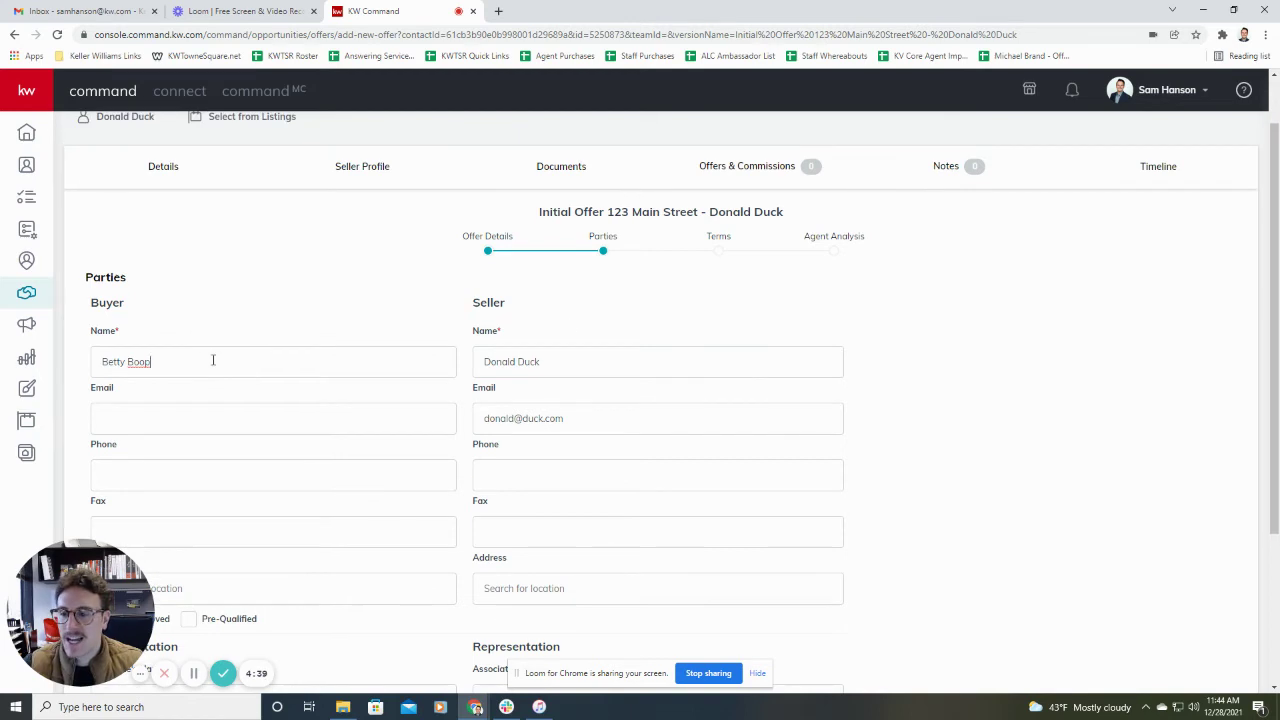
scroll(230, 410, down, 1)
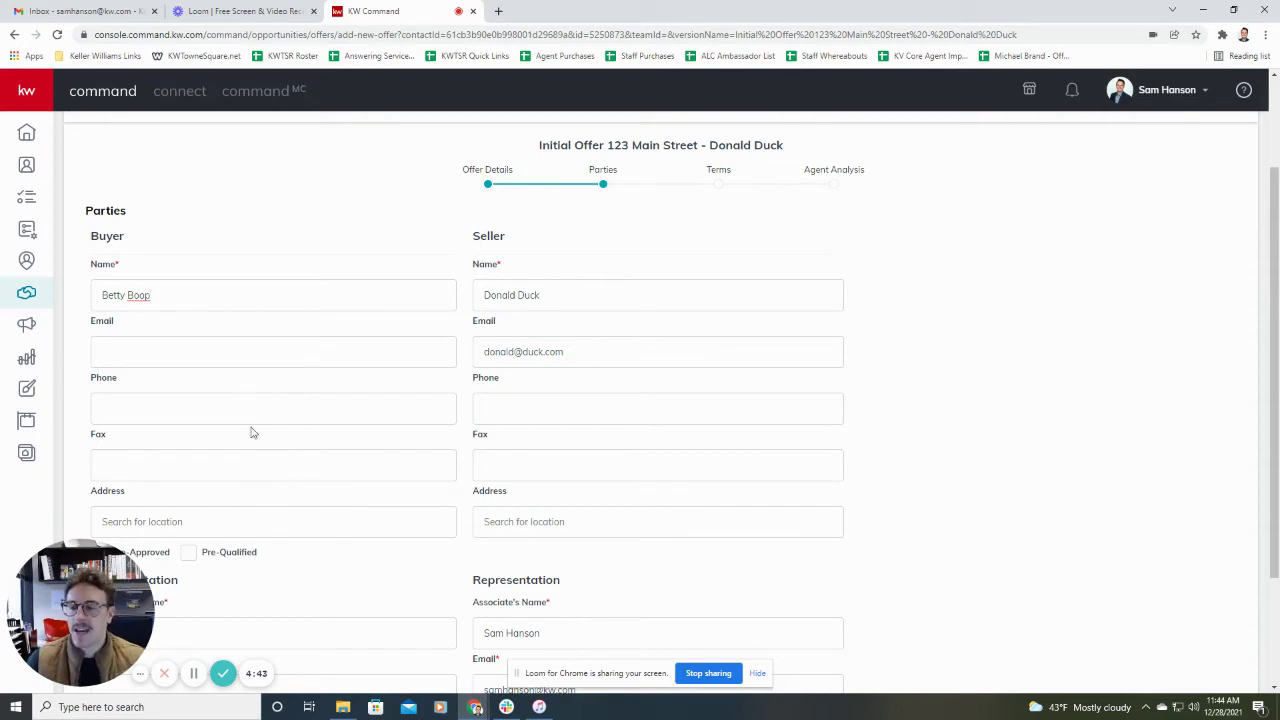
scroll(326, 400, down, 2)
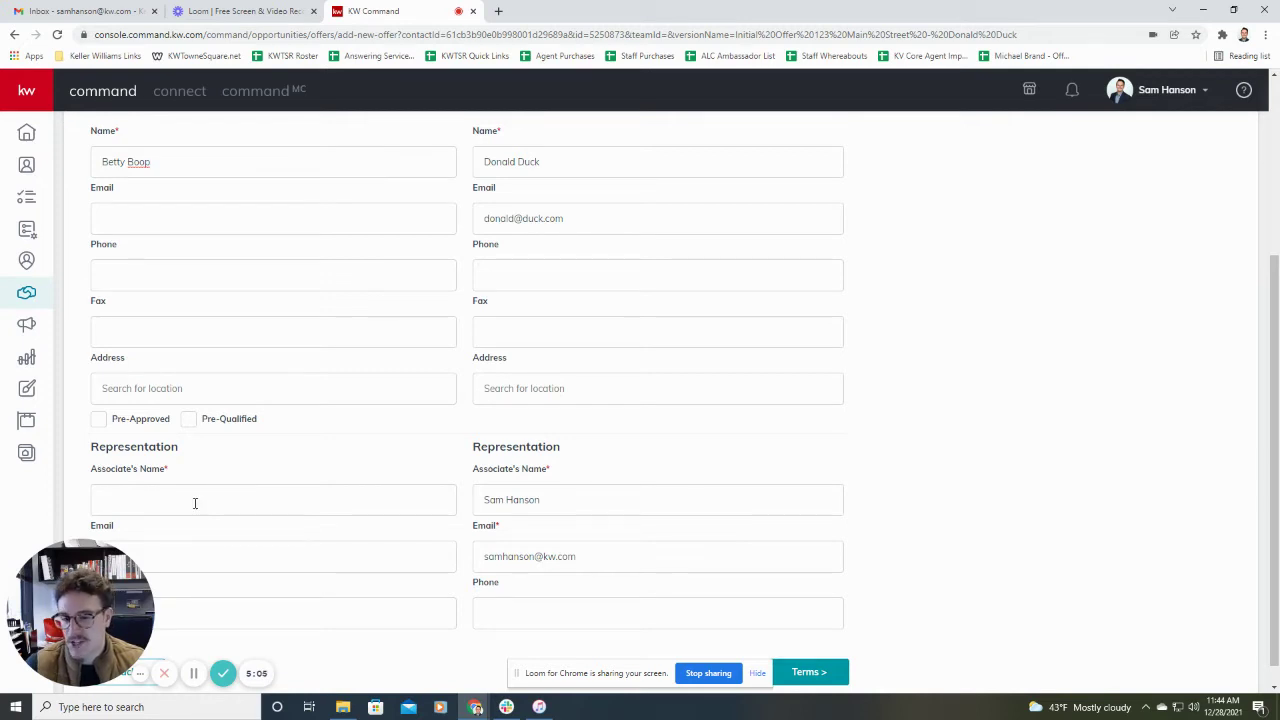
text(ohn Smith)
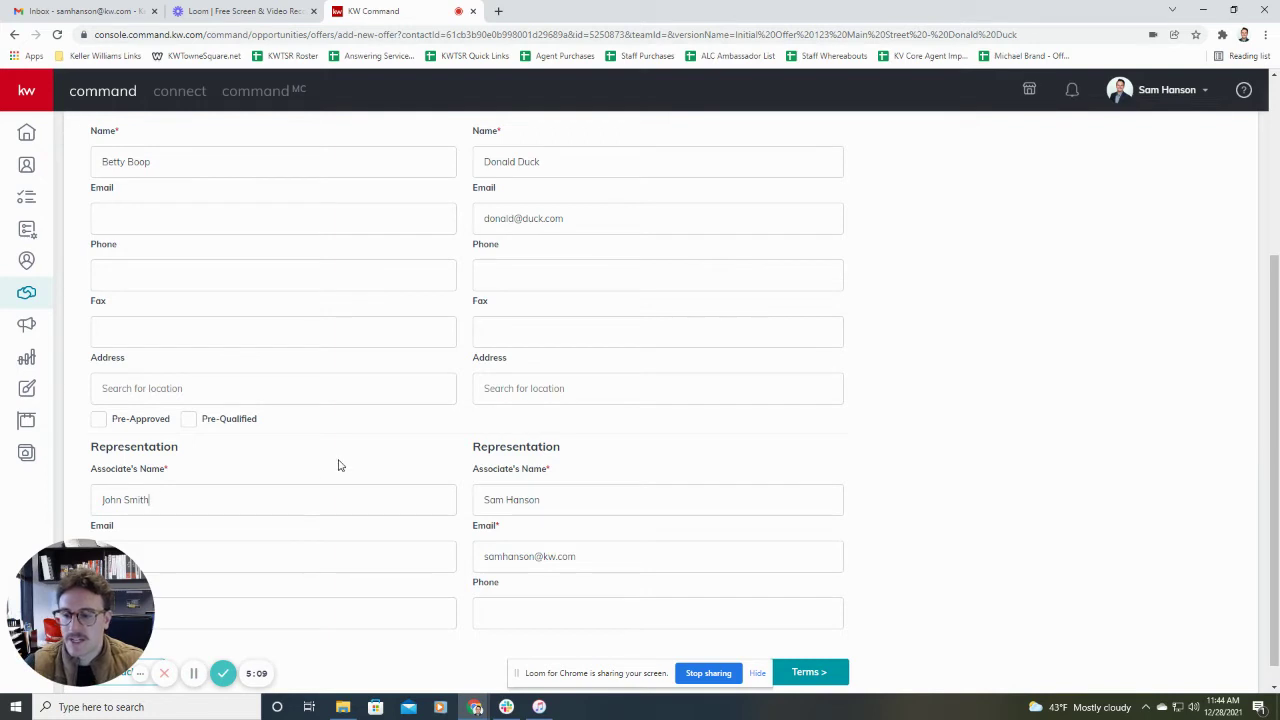
scroll(331, 463, down, 1)
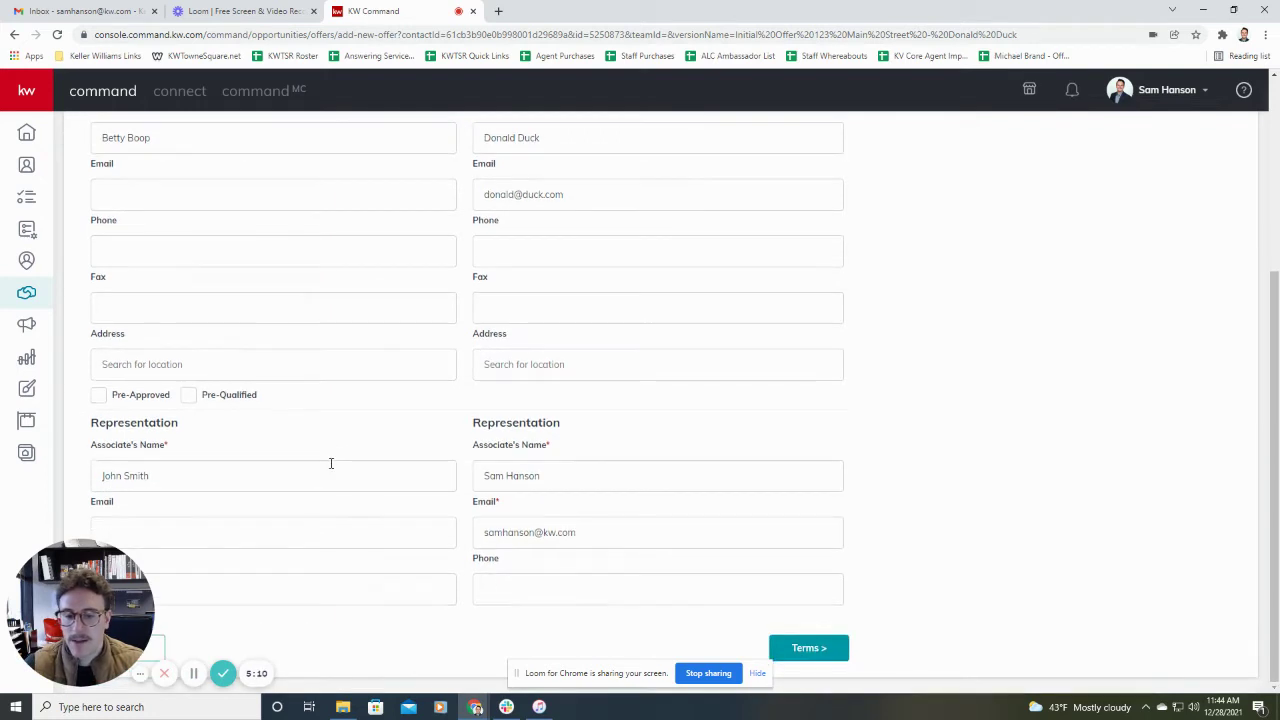
Enter the offer terms: $50,000 cash and a $430,000 finance amount
click(826, 649)
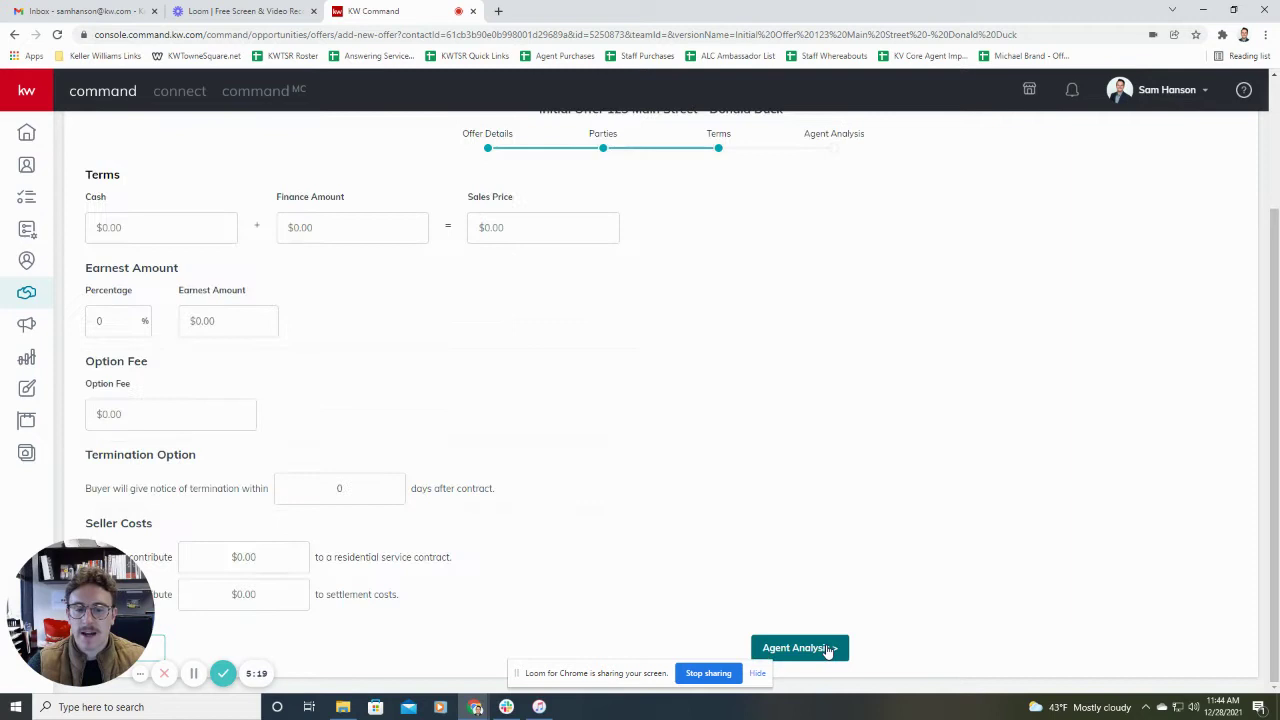
scroll(272, 298, up, 2)
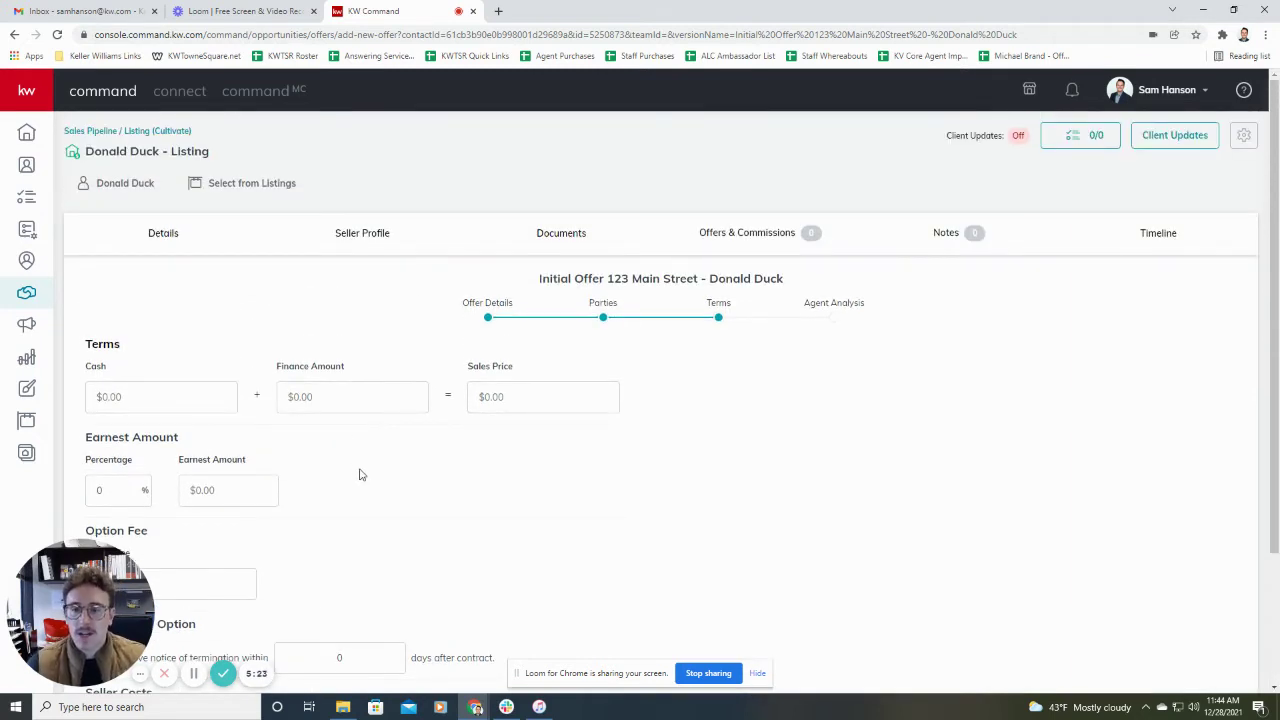
scroll(360, 472, down, 1)
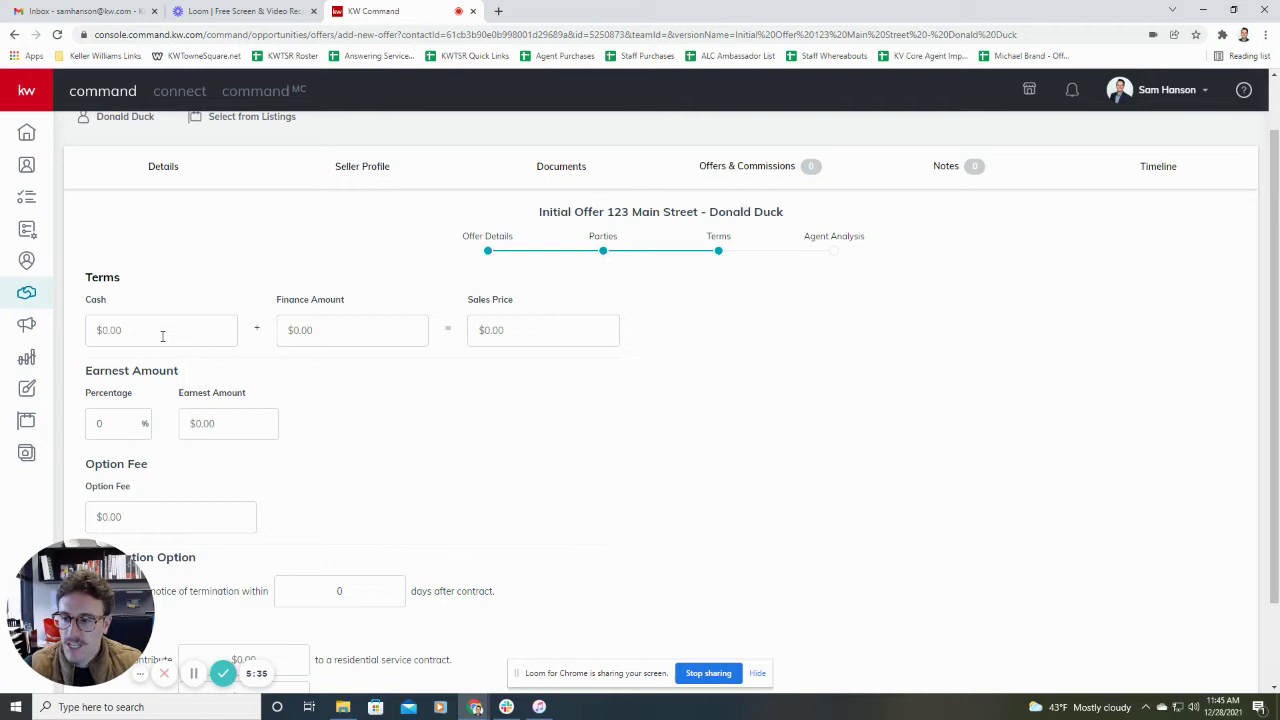
text(500000)
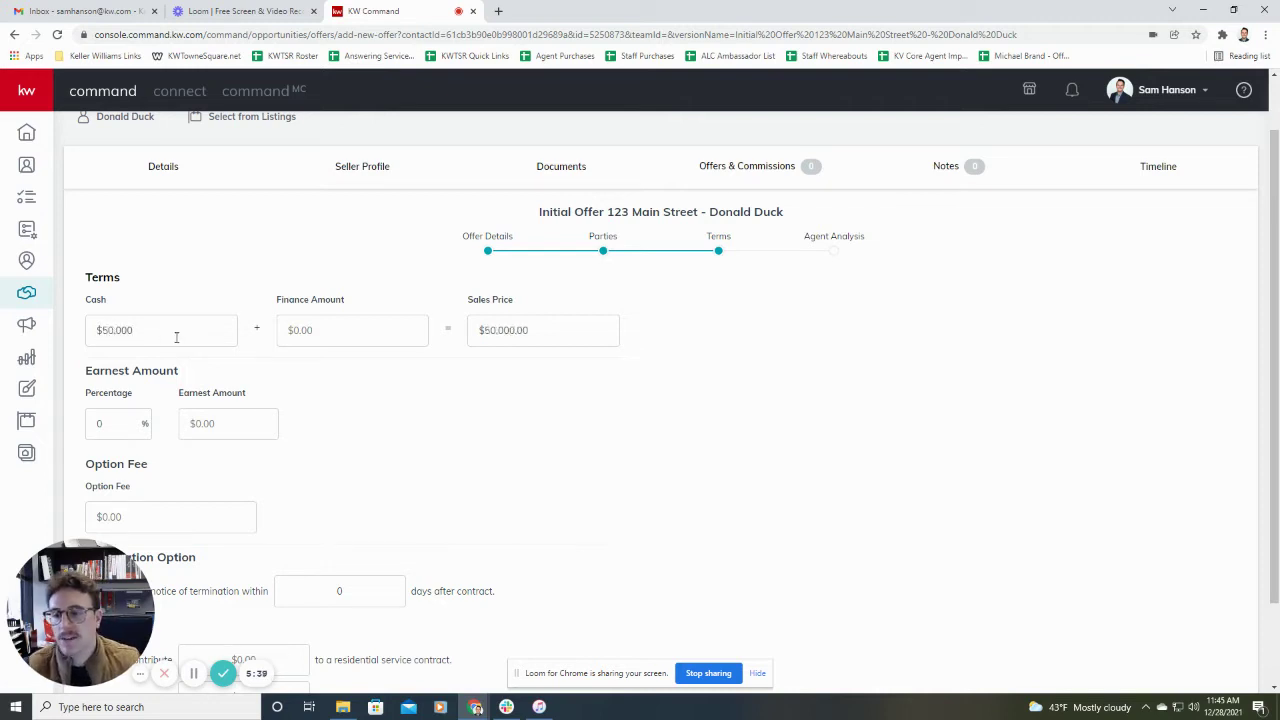
click(322, 336)
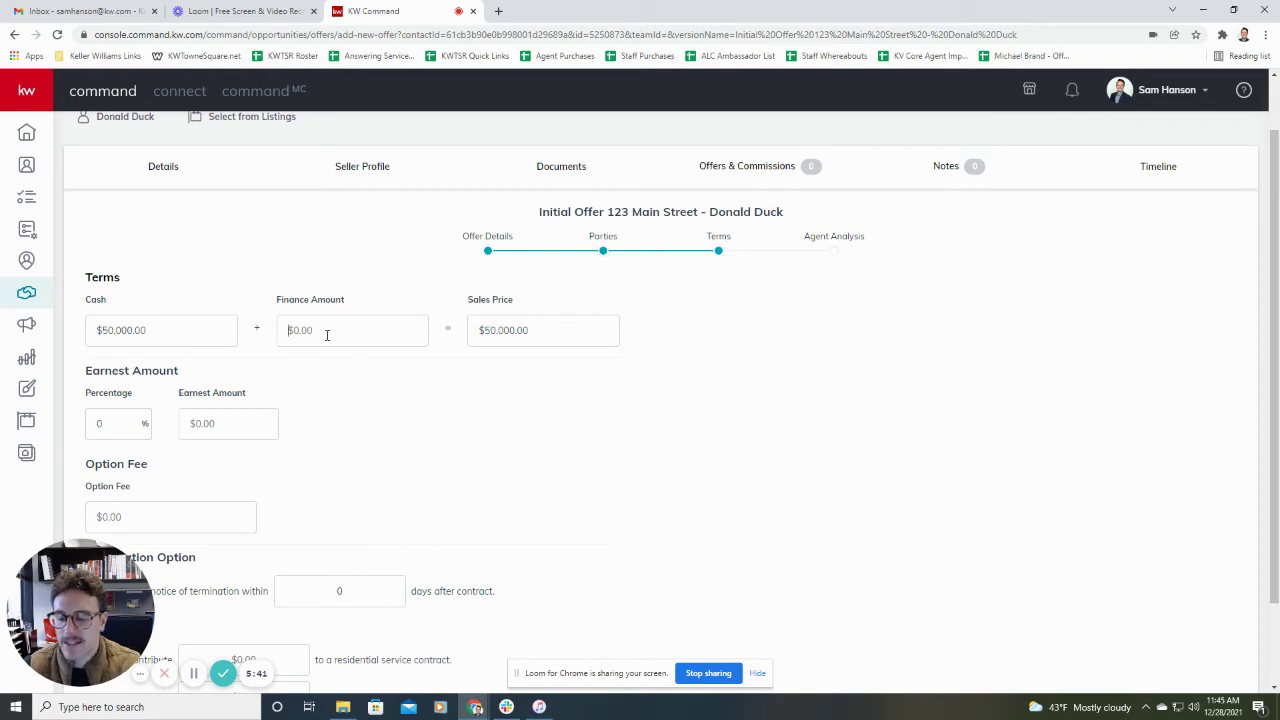
text(4300000)
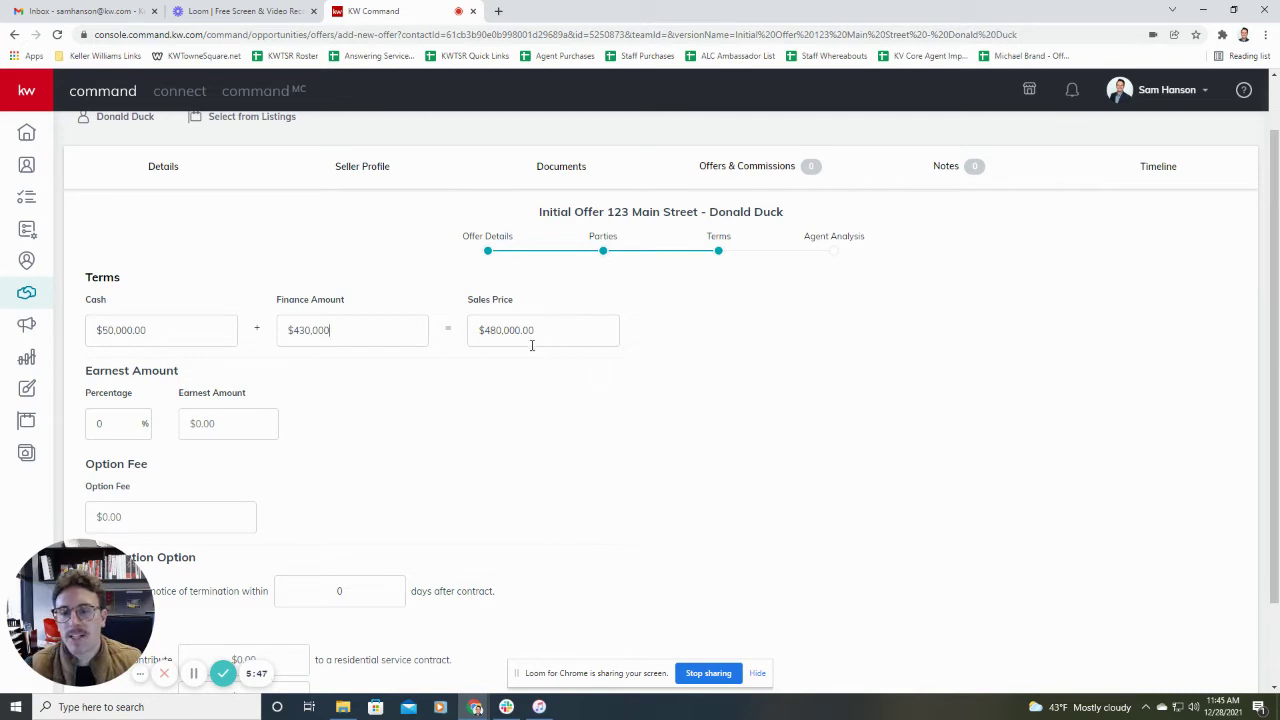
Set earnest money to 2% and the option fee to $500, then continue to Agent Analysis
scroll(645, 400, up, 1)
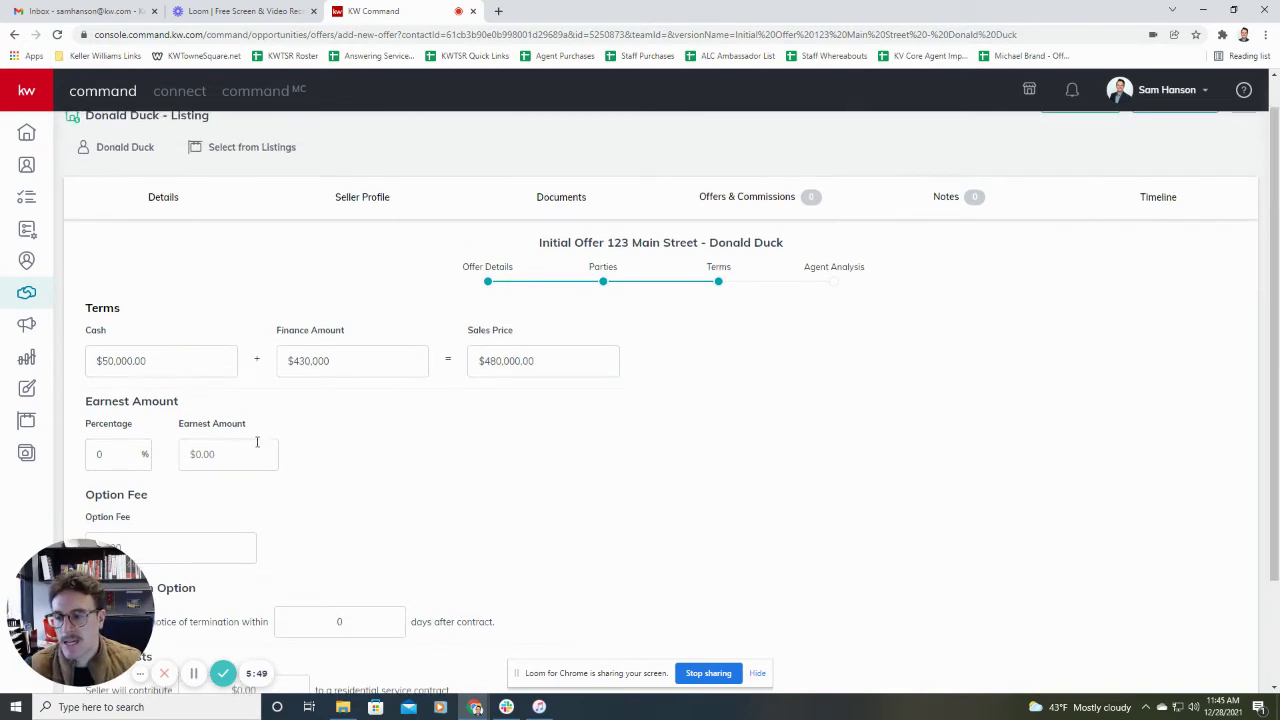
drag(120, 458, 75, 463)
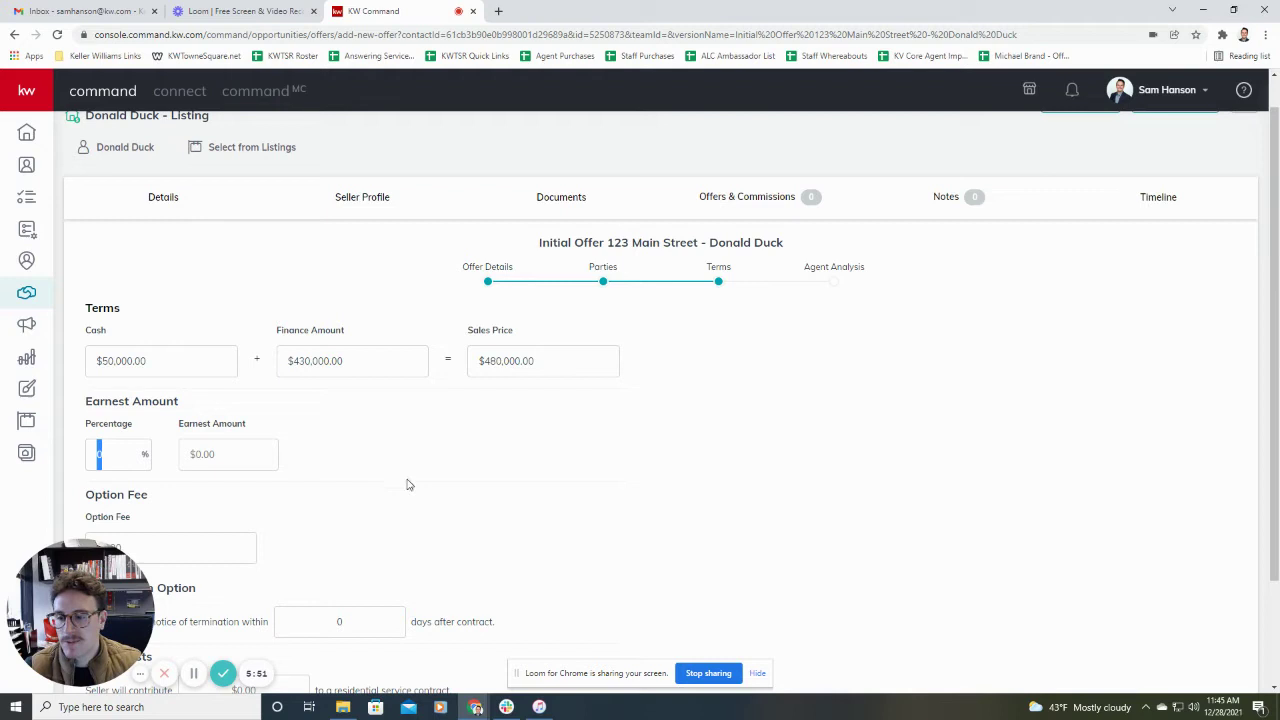
text(2)
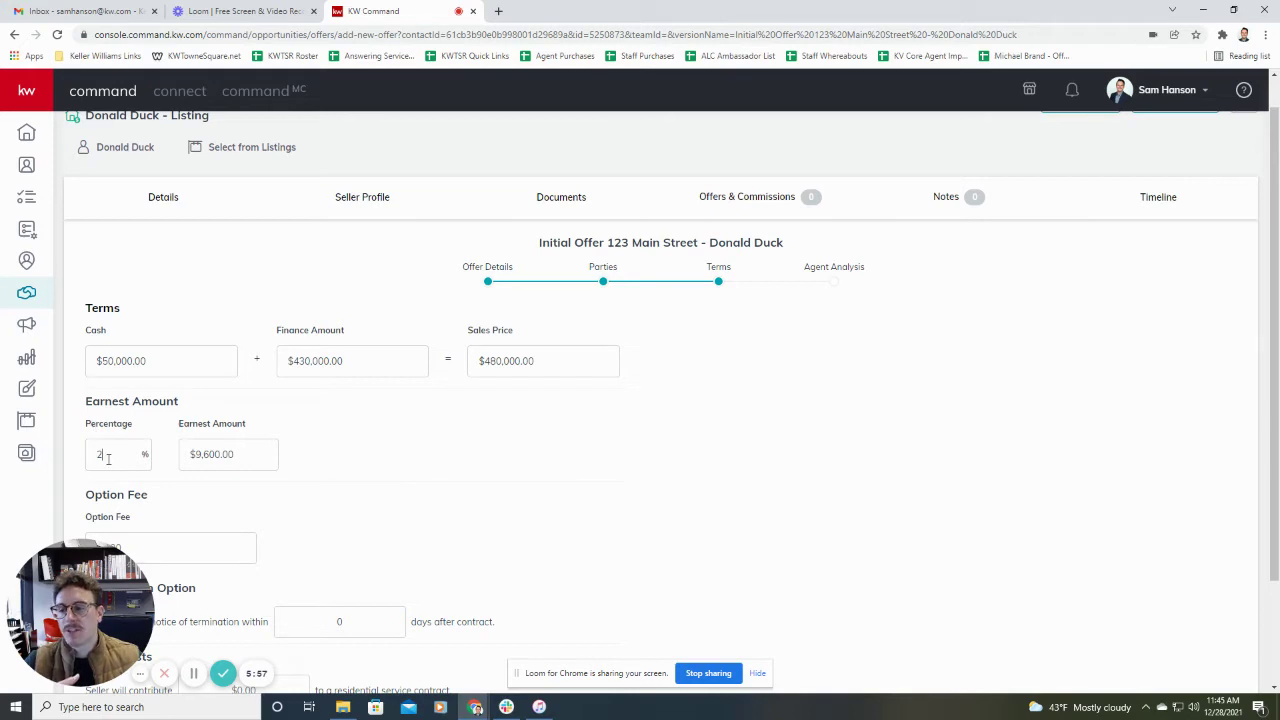
scroll(128, 491, down, 1)
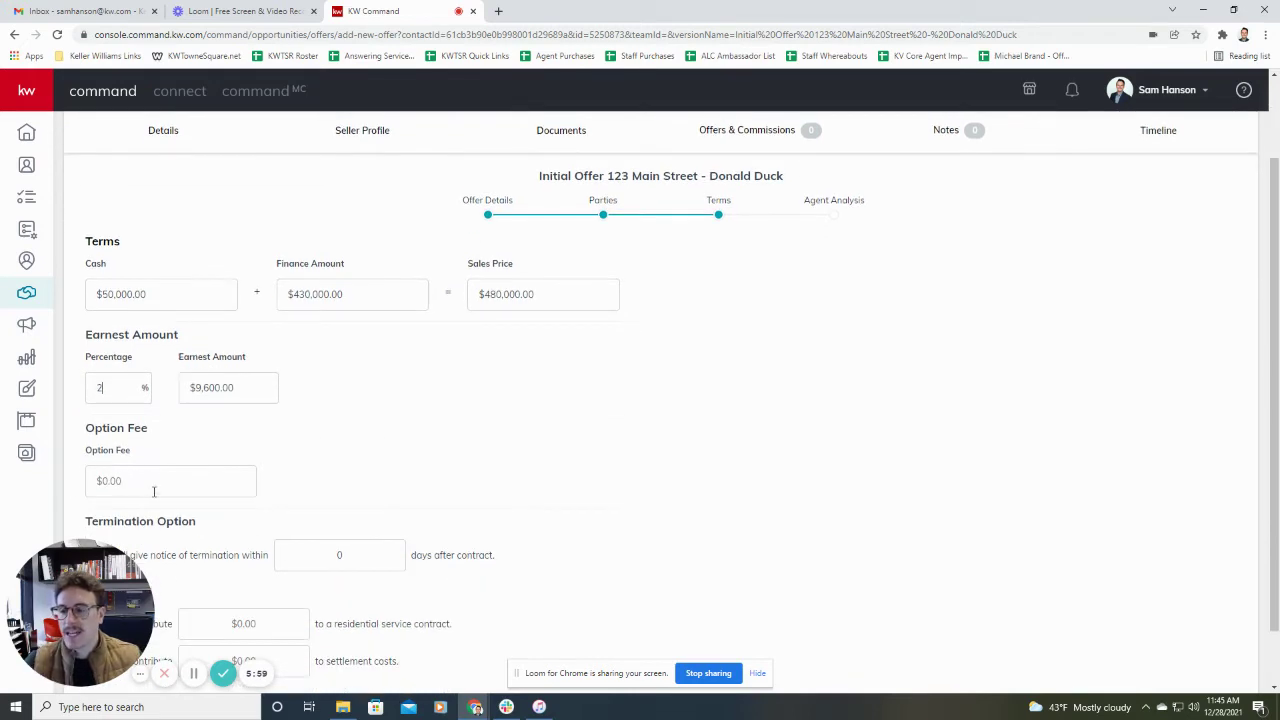
text(500)
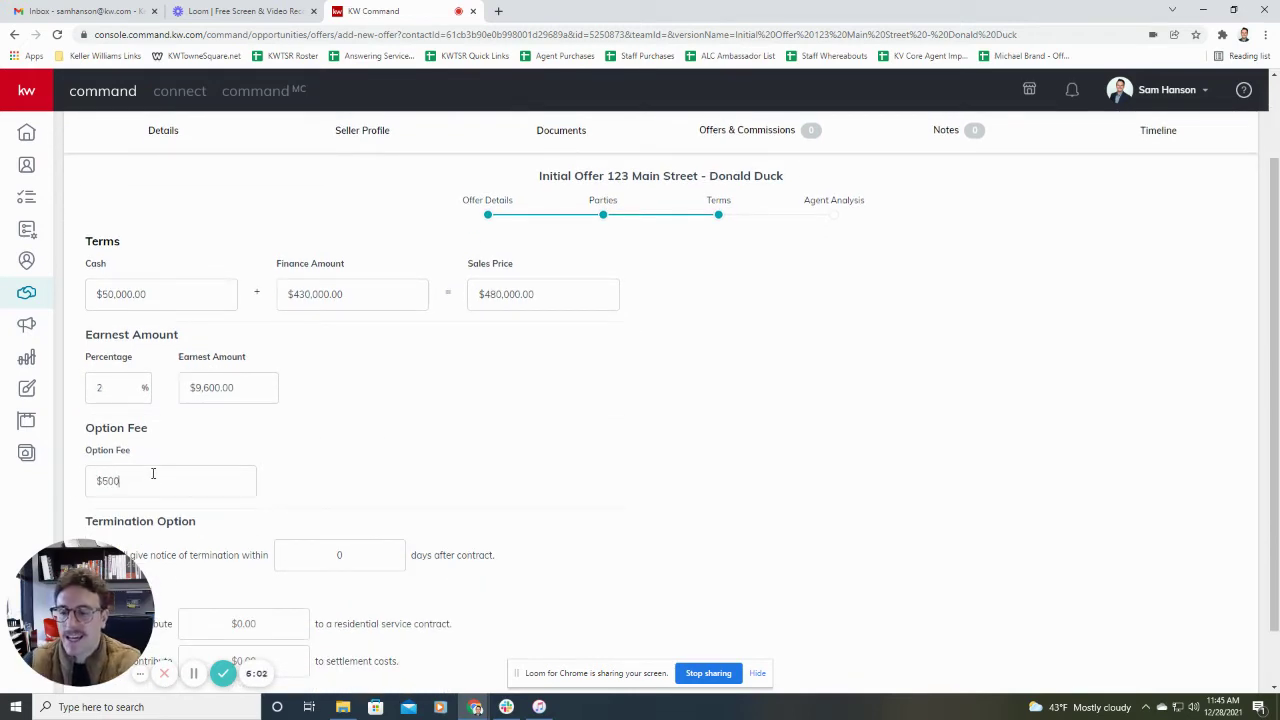
click(370, 456)
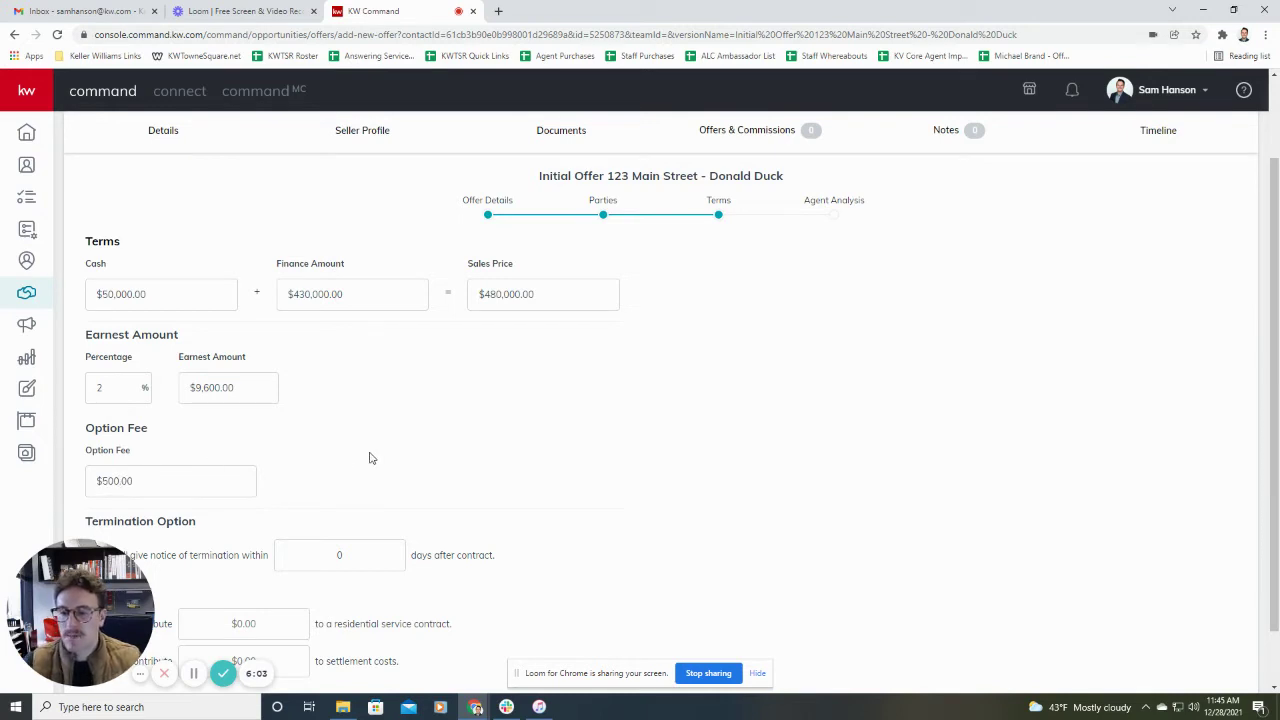
scroll(379, 451, down, 1)
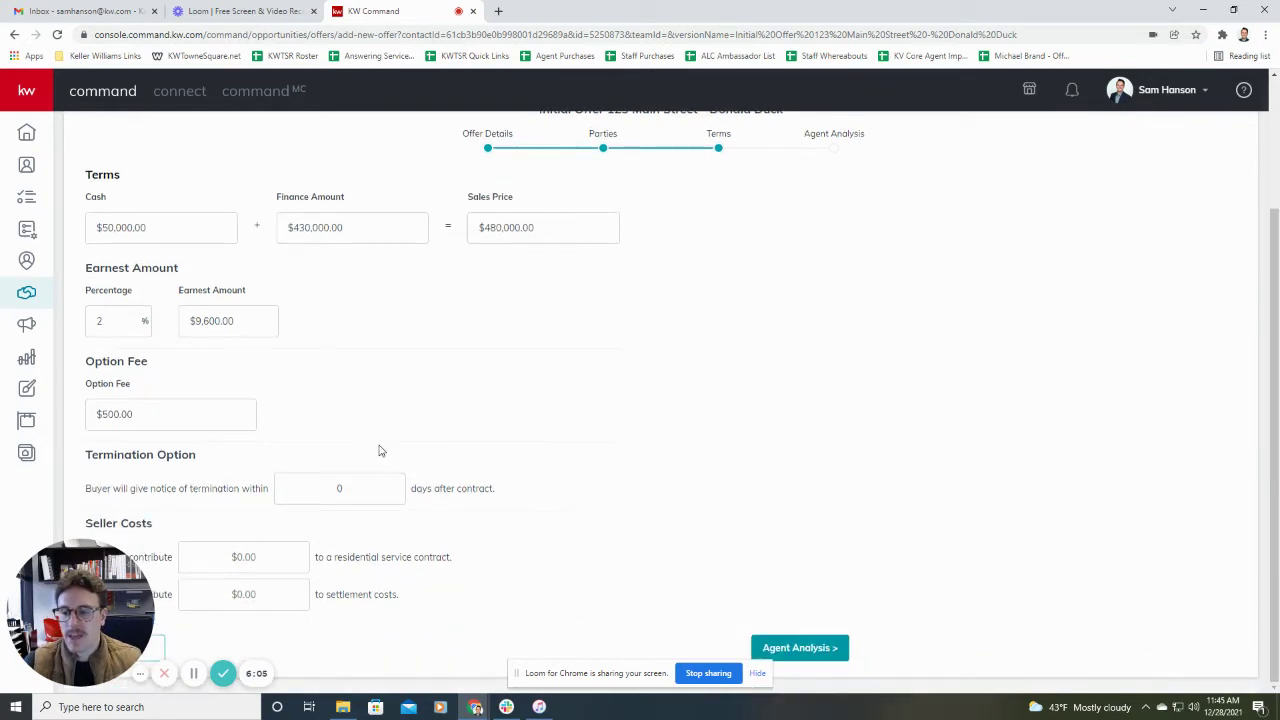
click(340, 490)
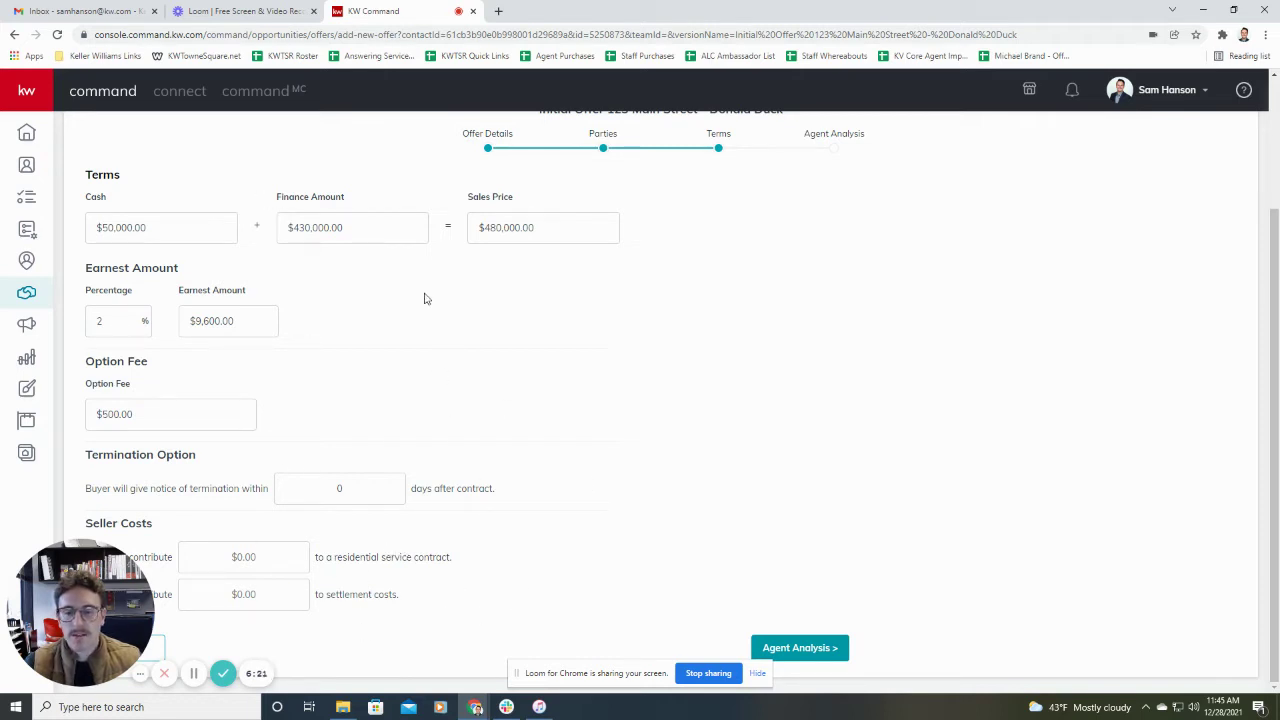
click(825, 650)
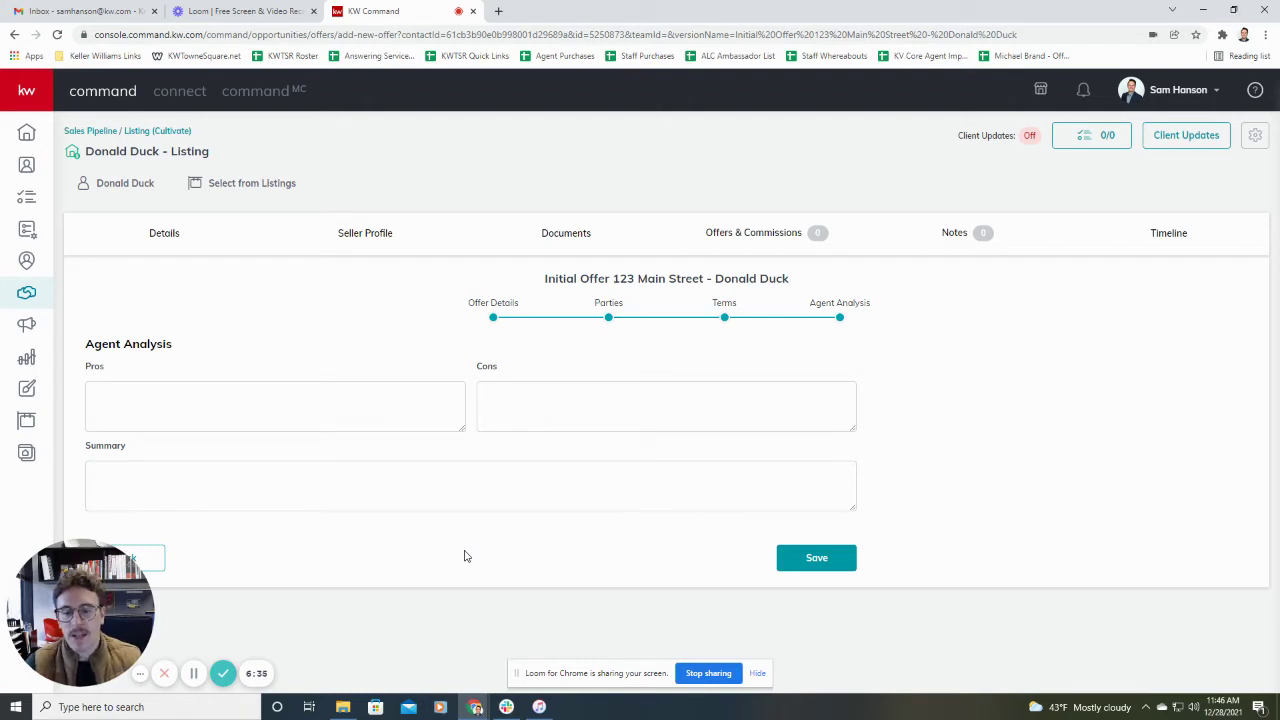
Save the $480,000 offer with blank Pros, Cons and Summary so it shows as Reviewing
click(828, 566)
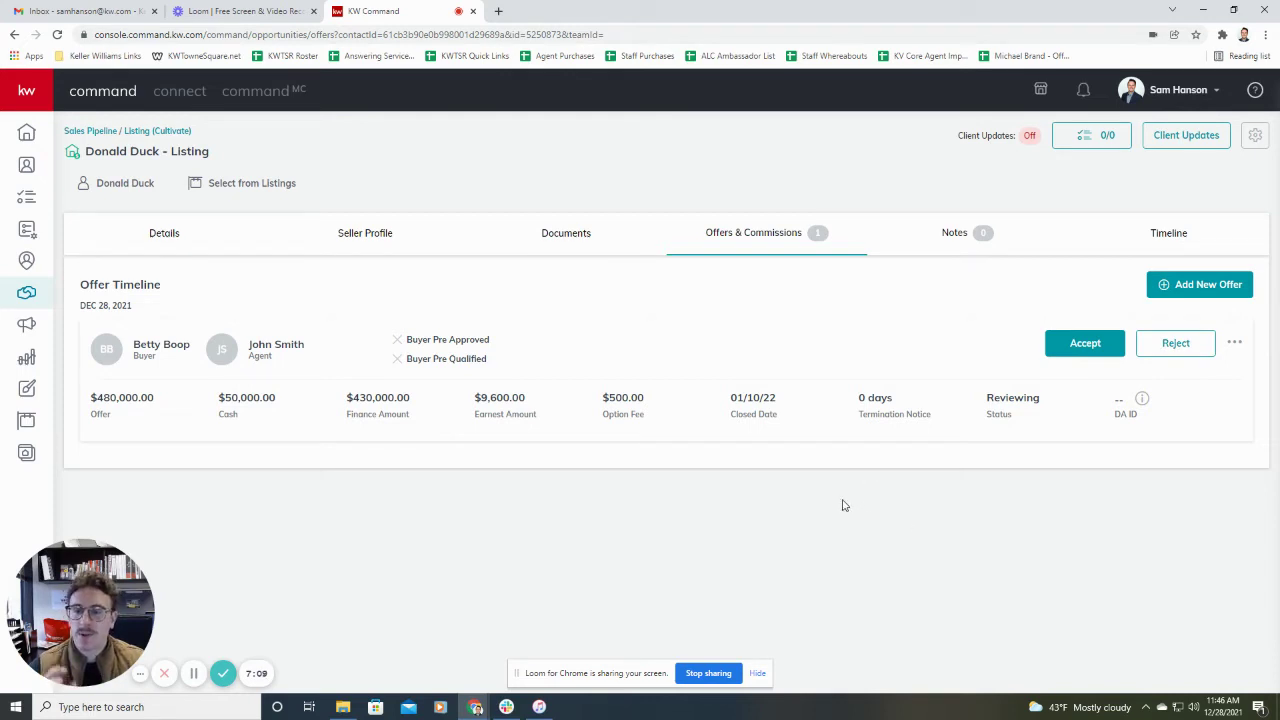
Accept the $480,000 offer on the Offer Timeline
click(1100, 347)
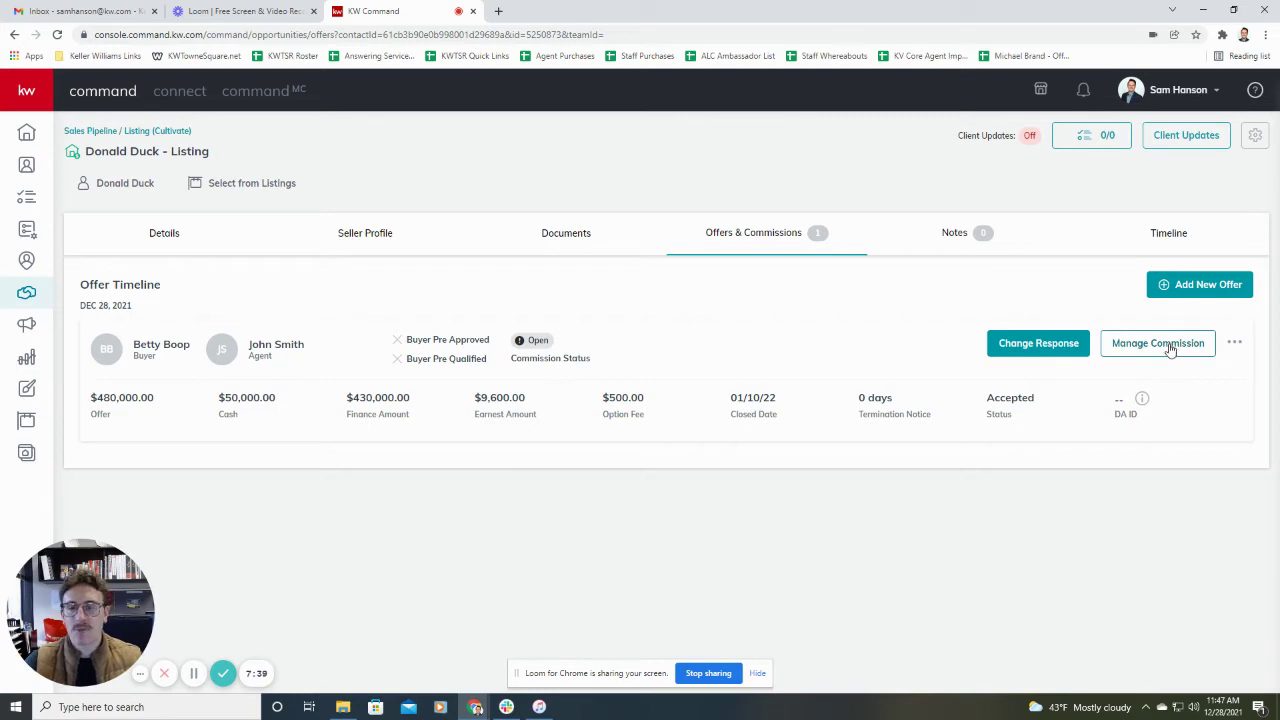
Open Manage Commission for the accepted offer: $12,000 total, $7,680 agent, $4,320 office
click(1172, 348)
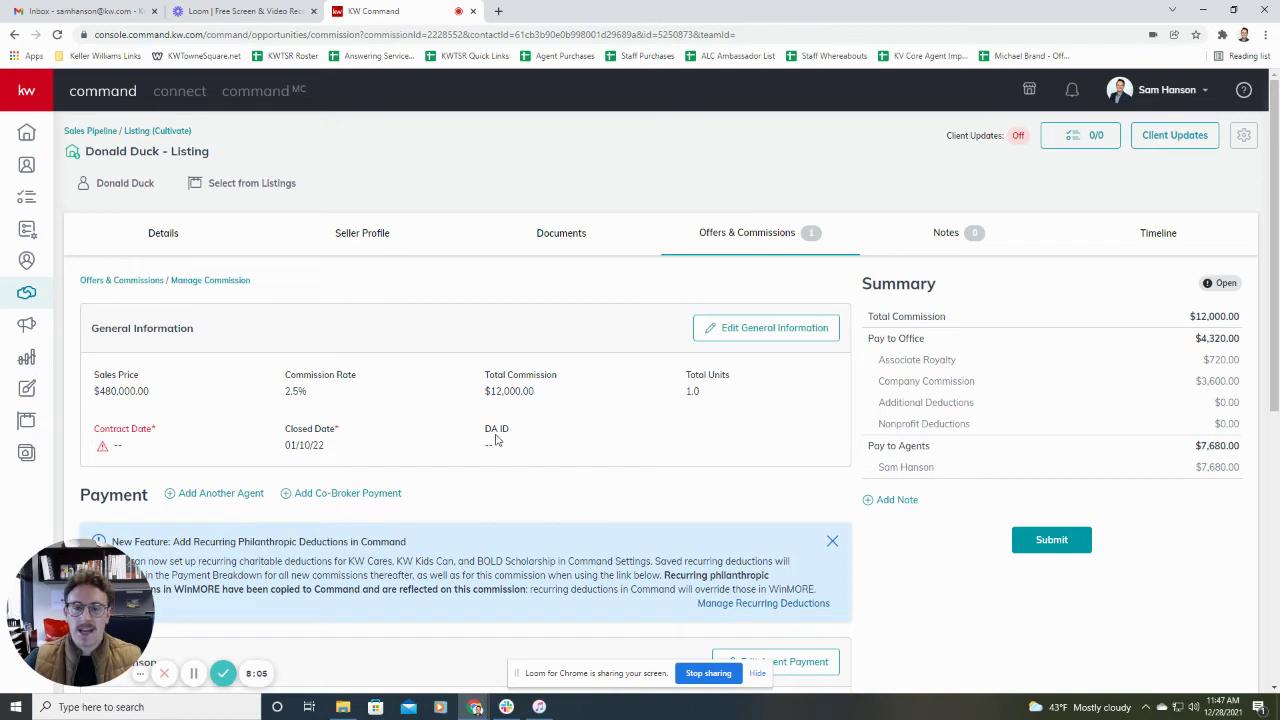
scroll(501, 448, down, 1)
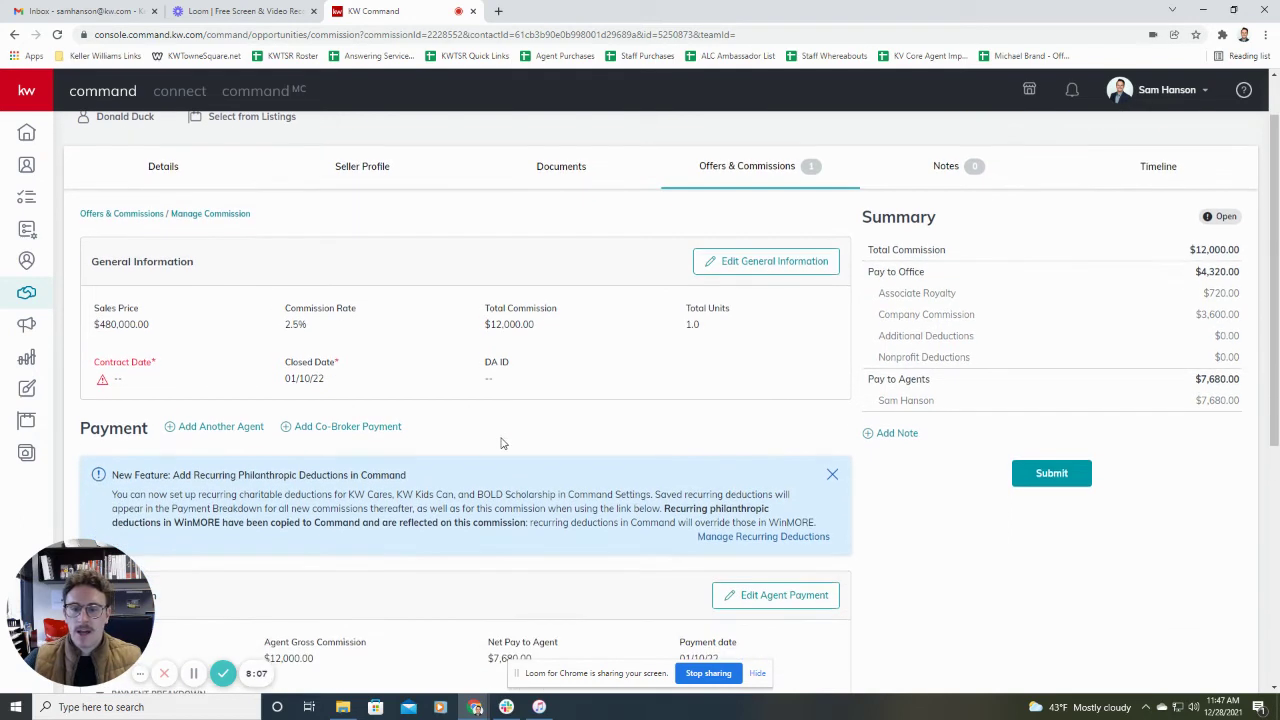
scroll(492, 402, up, 1)
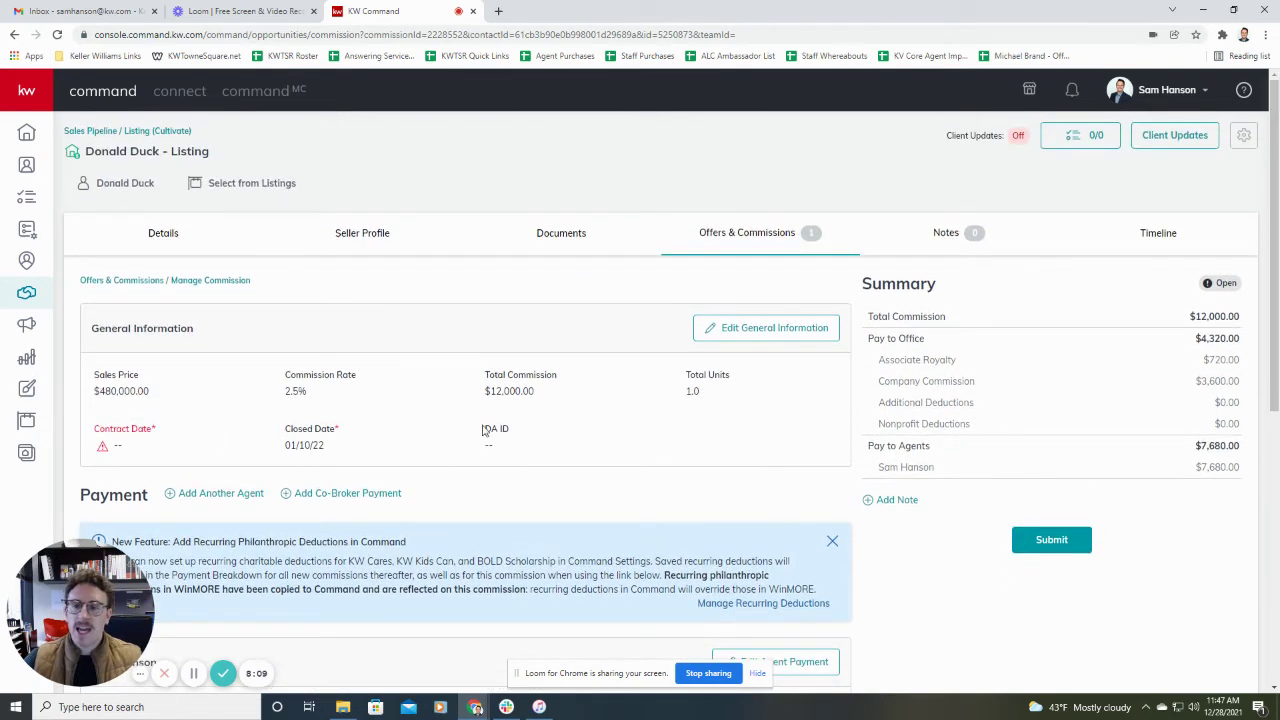
Change the general information's contract date to December 28, 2021 (12/28/21) and save it
click(745, 333)
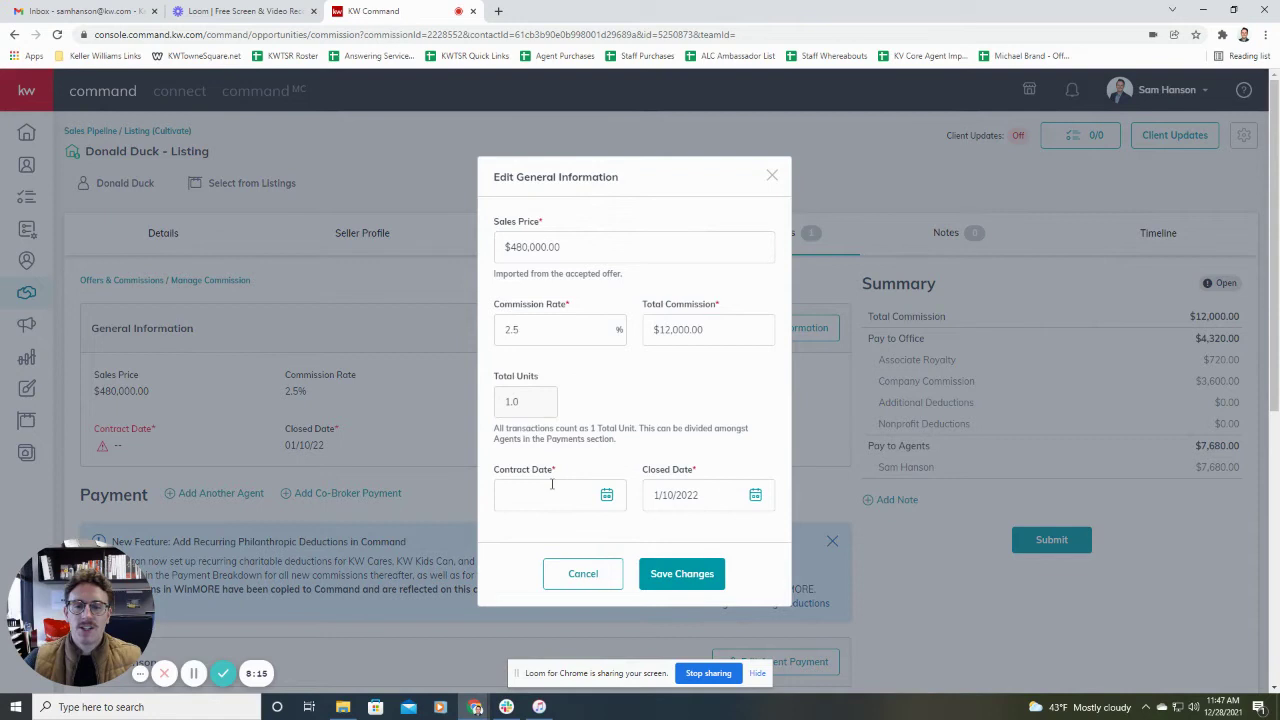
click(540, 499)
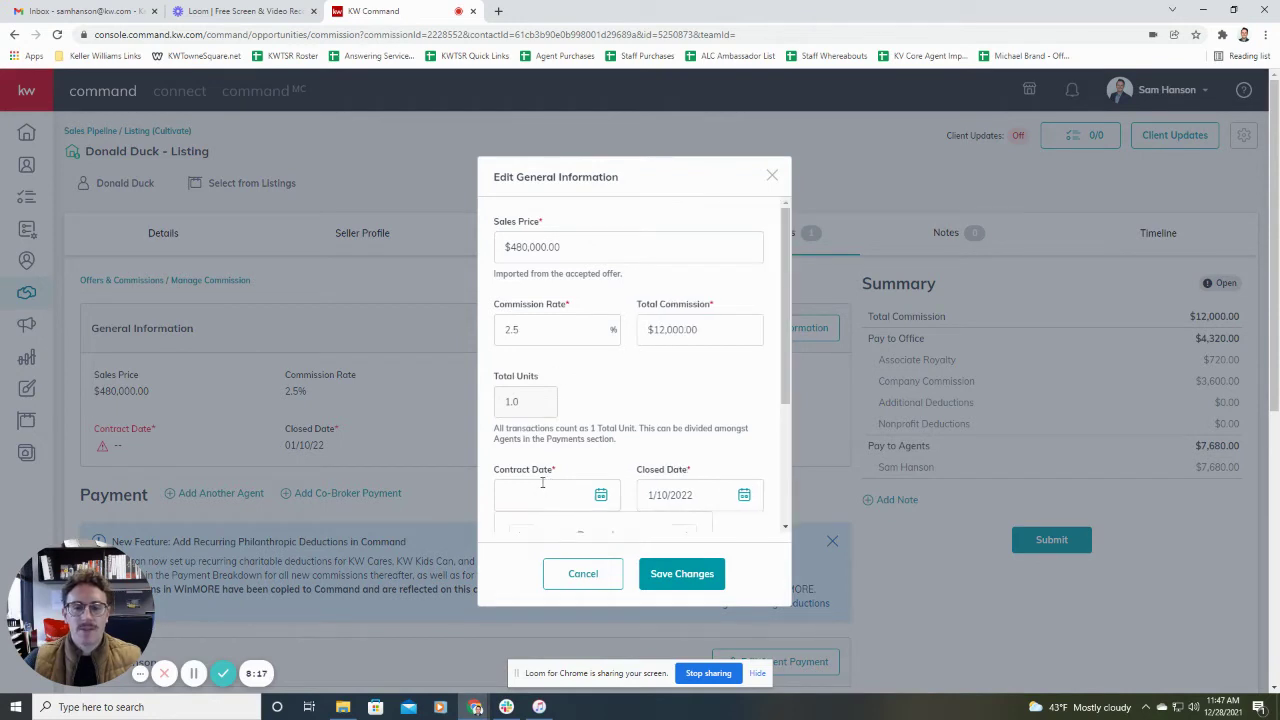
scroll(689, 420, down, 2)
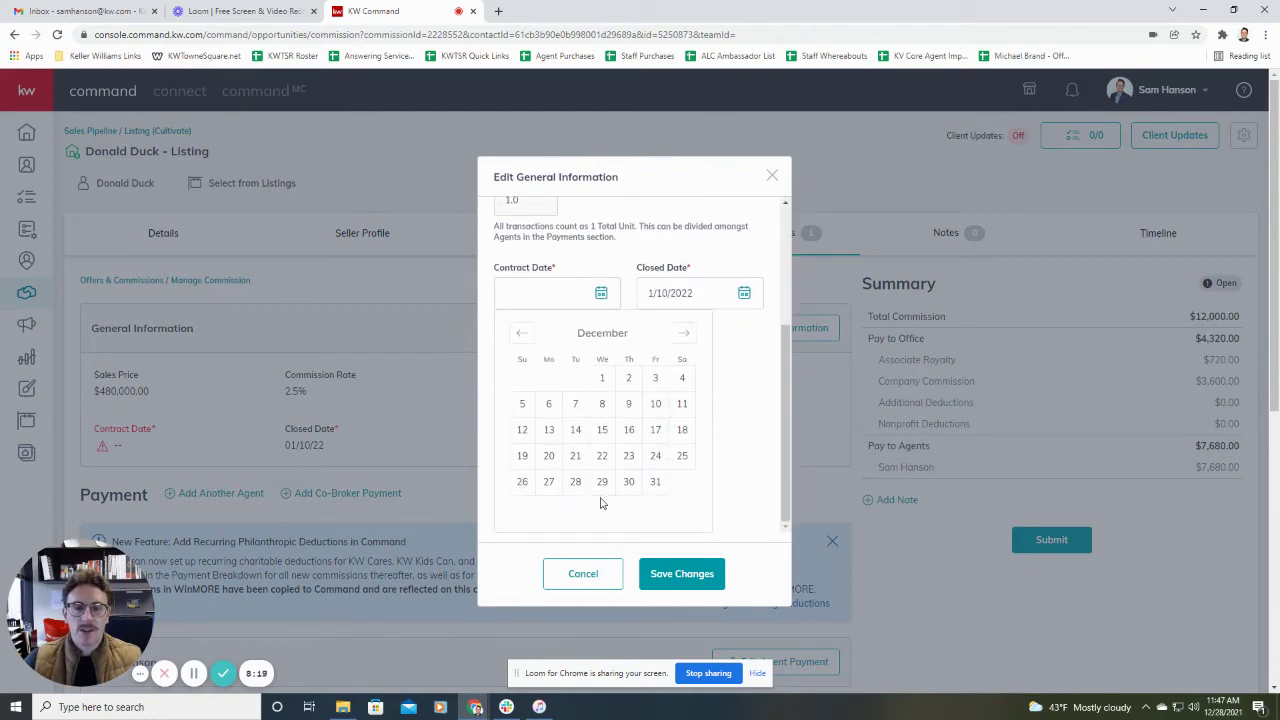
click(575, 481)
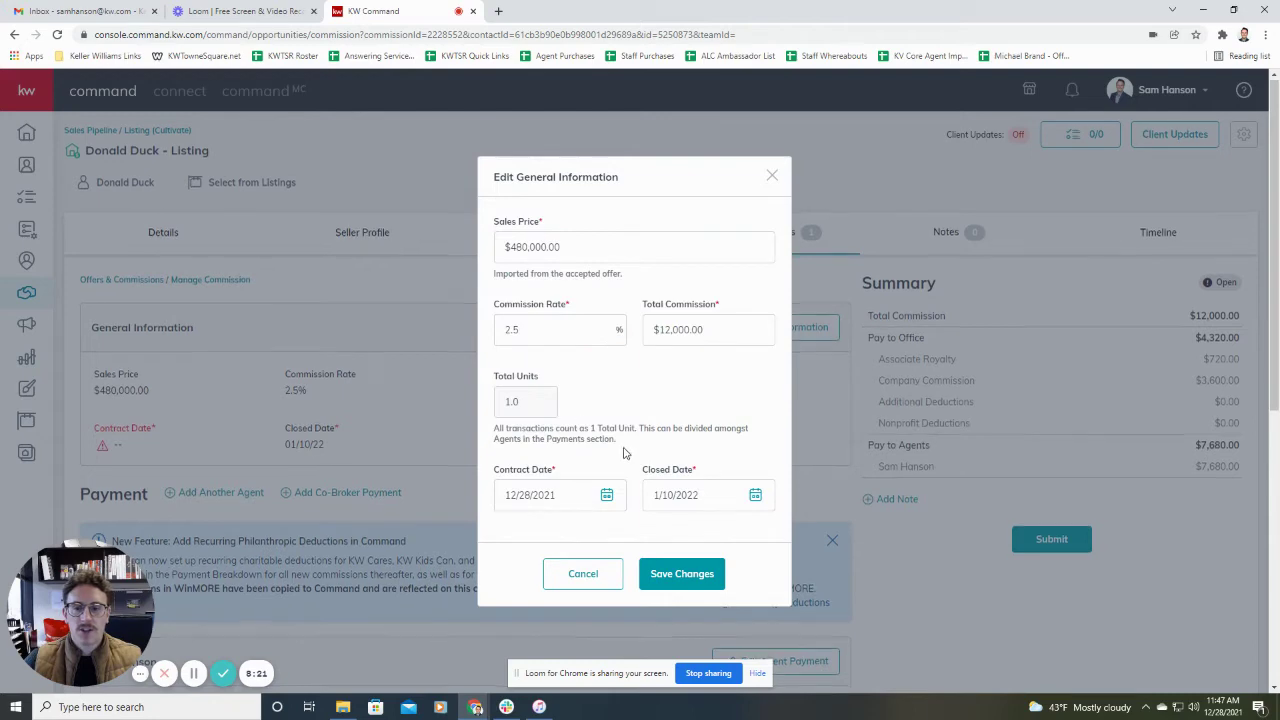
click(680, 574)
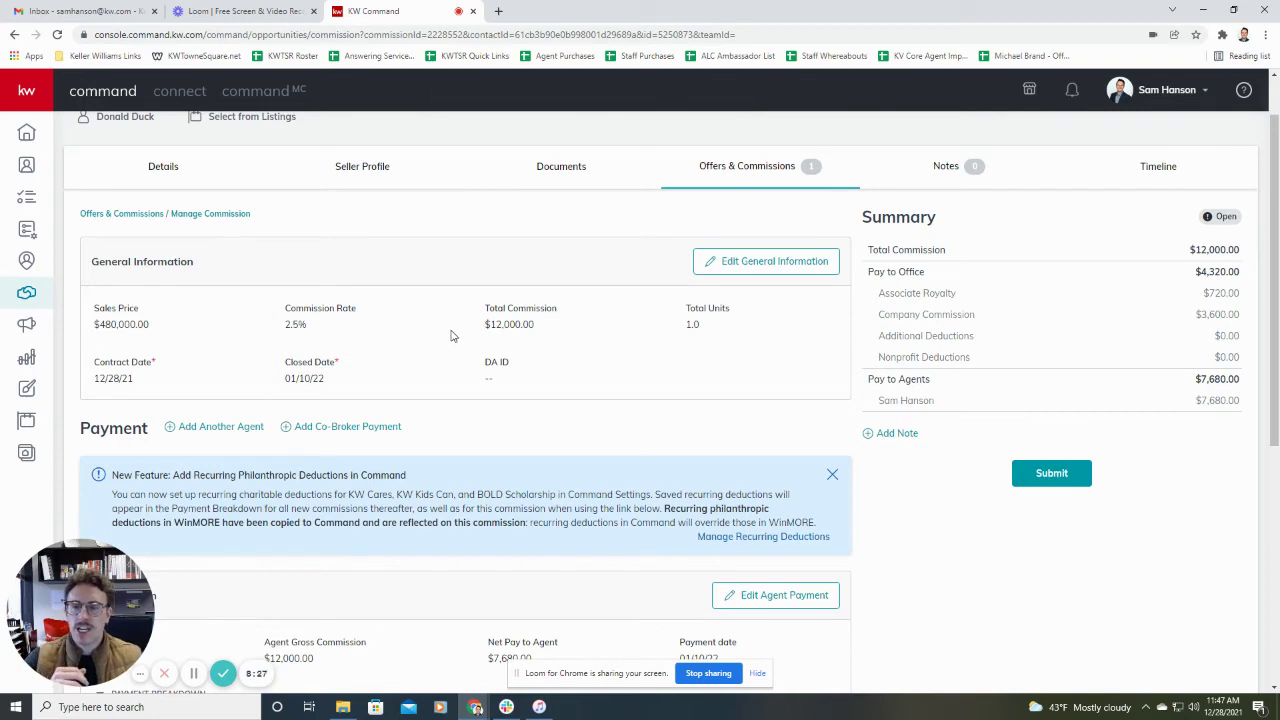
scroll(480, 330, down, 1)
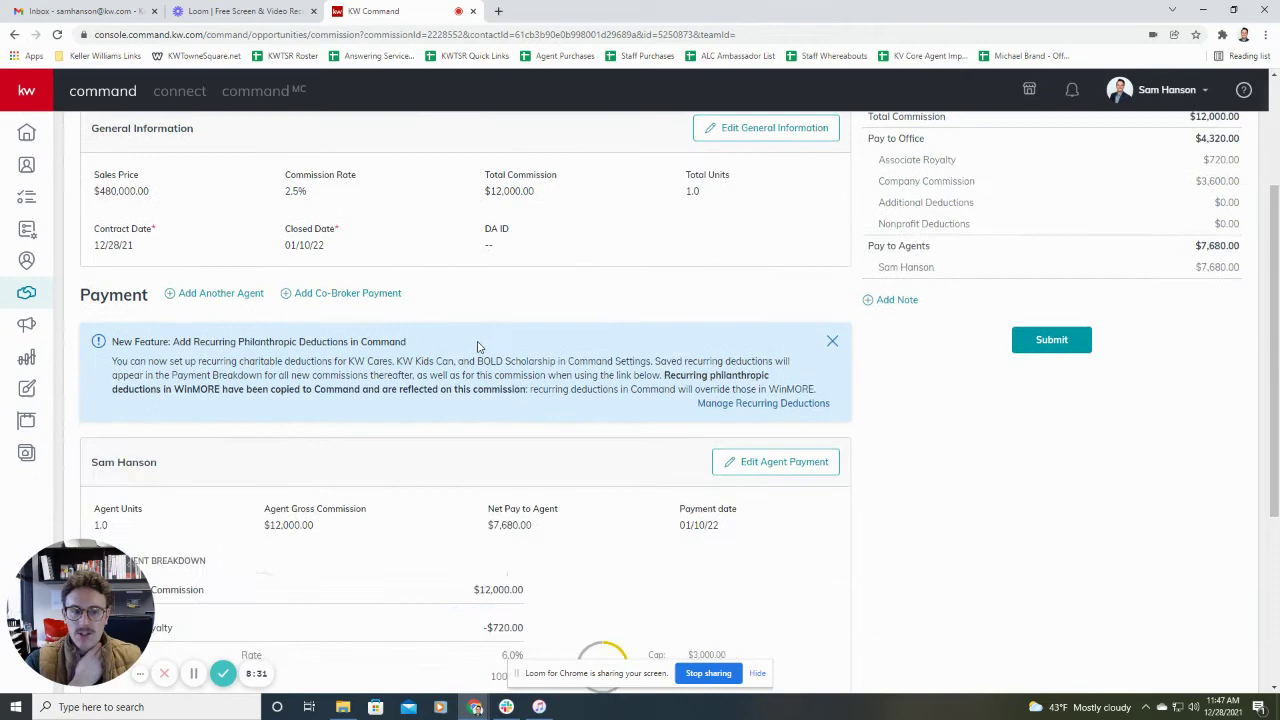
scroll(477, 347, down, 4)
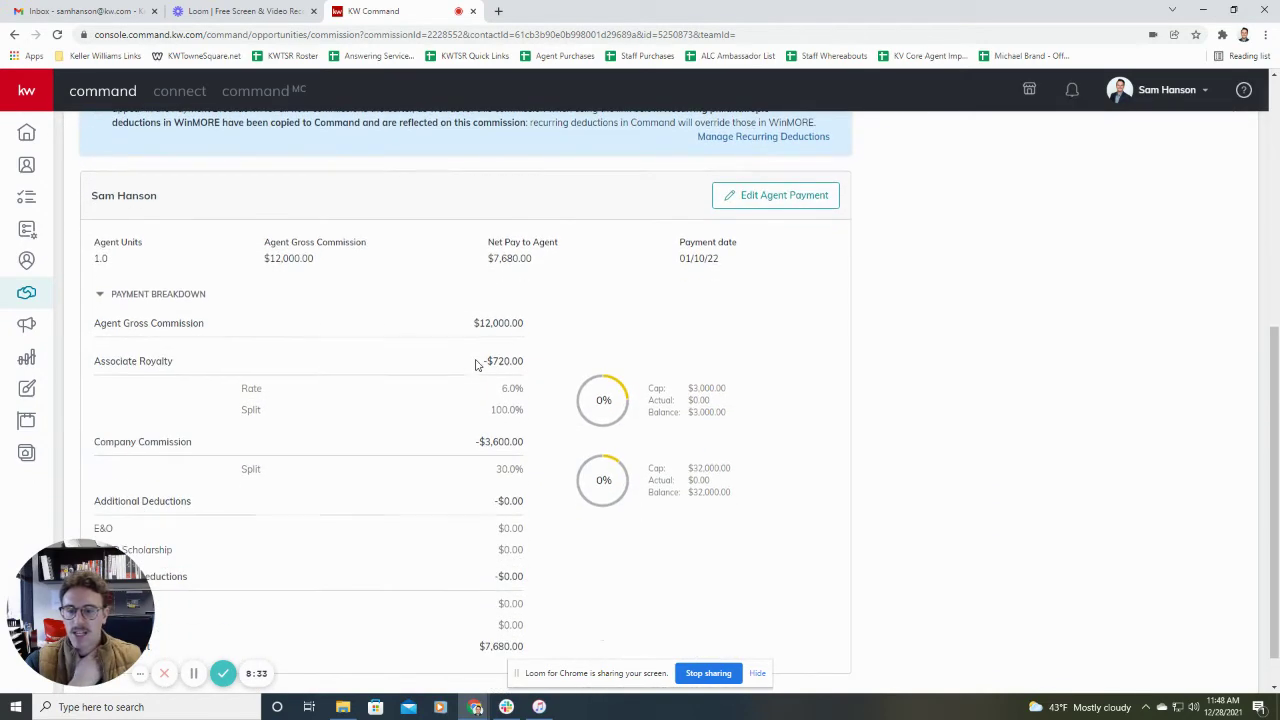
scroll(476, 364, down, 1)
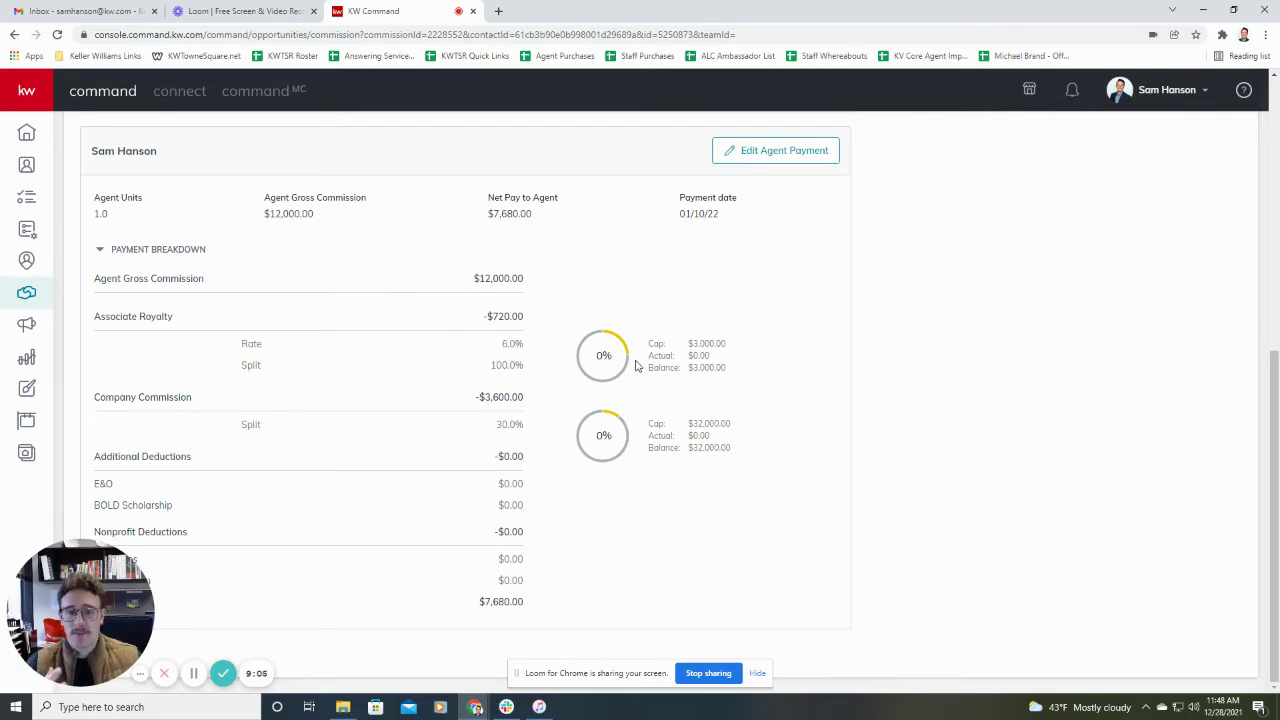
Review the agent payment and discard an Outside Referral item, keeping Net Pay to Agent at $7,680.00
click(791, 158)
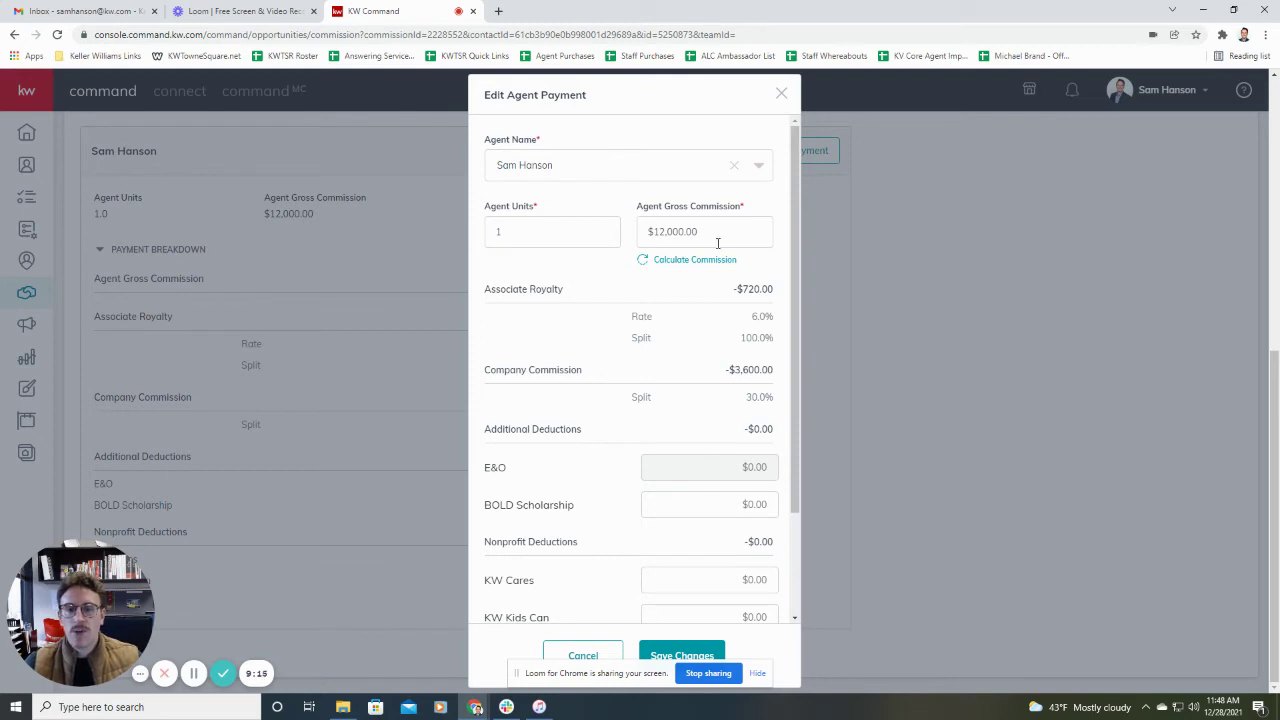
scroll(686, 443, down, 3)
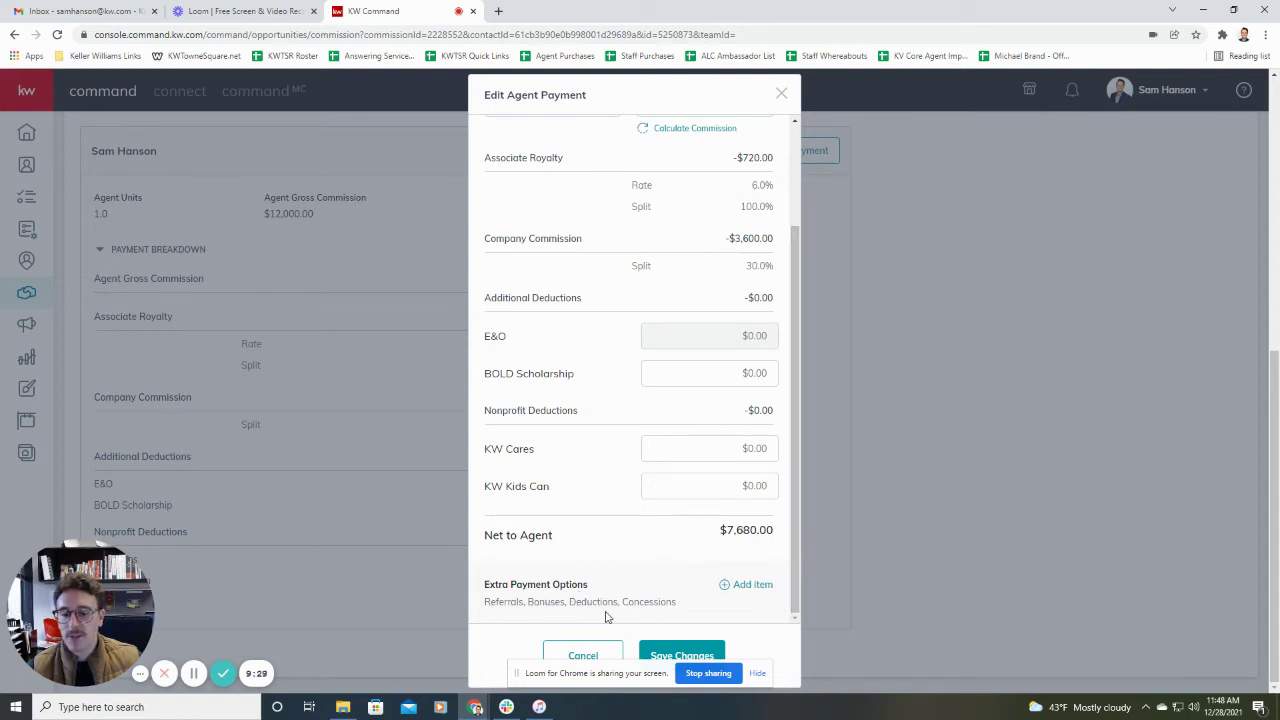
click(745, 586)
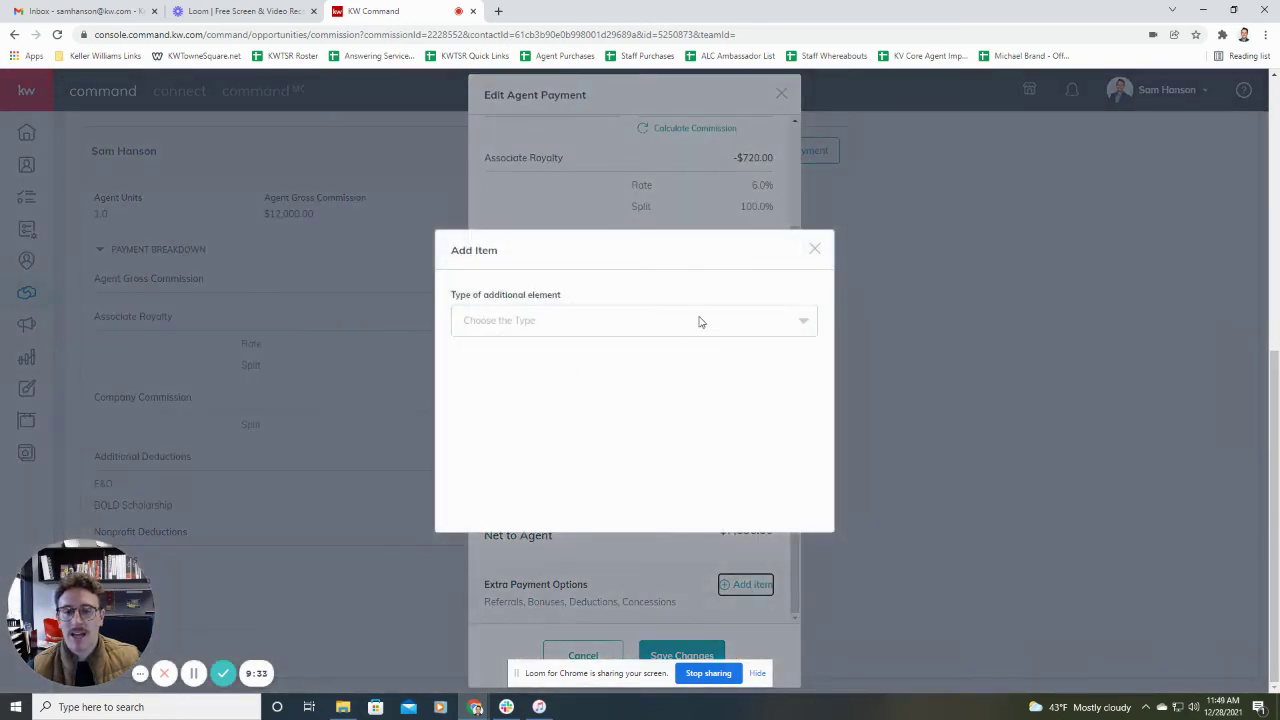
click(593, 329)
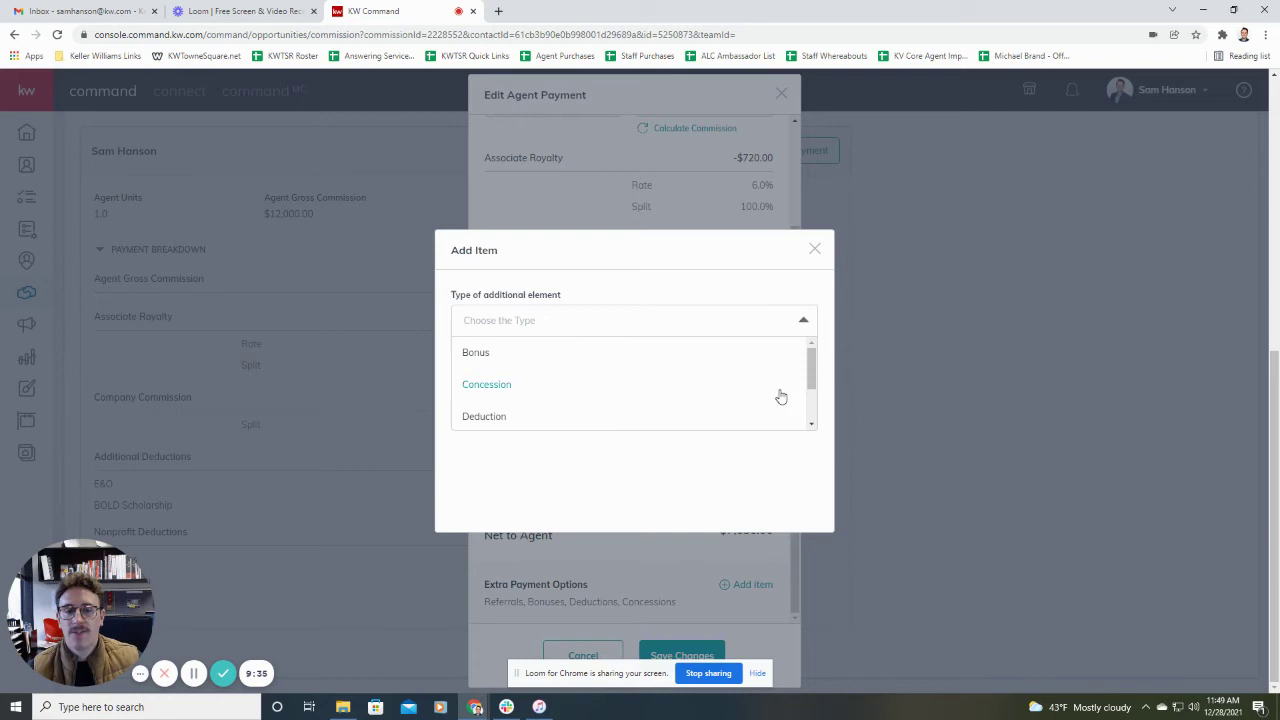
drag(811, 366, 824, 413)
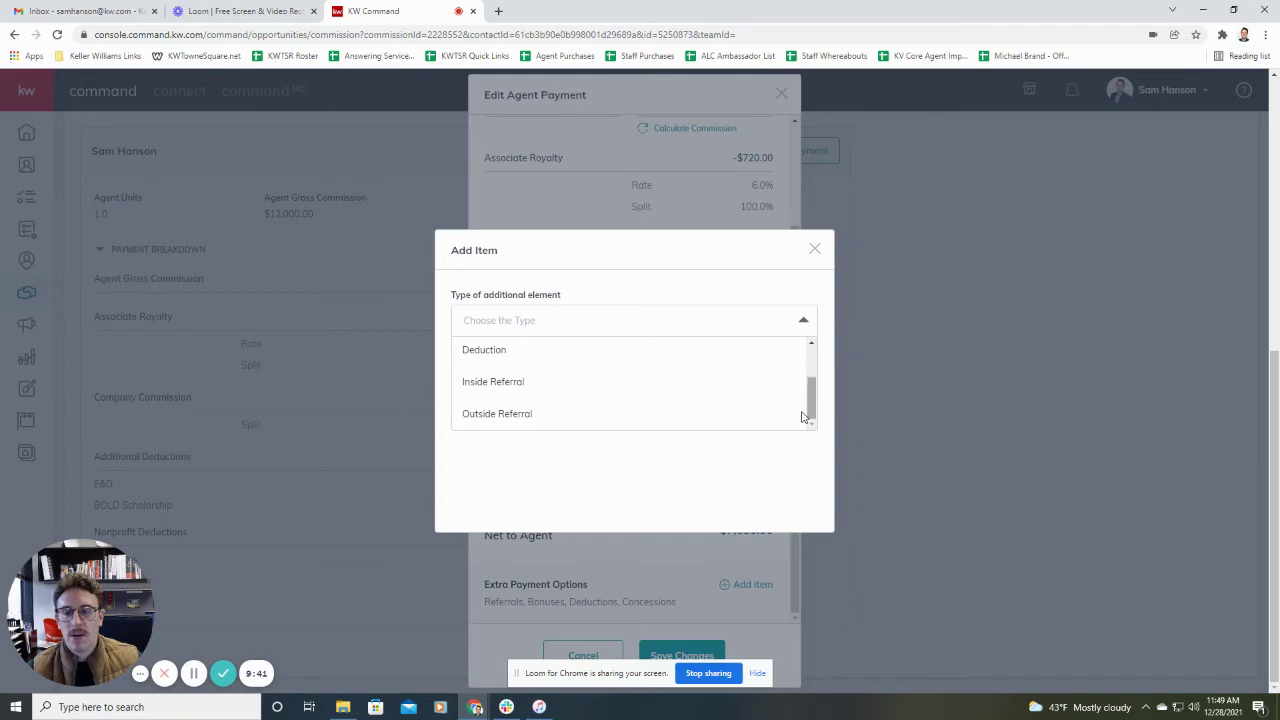
click(520, 418)
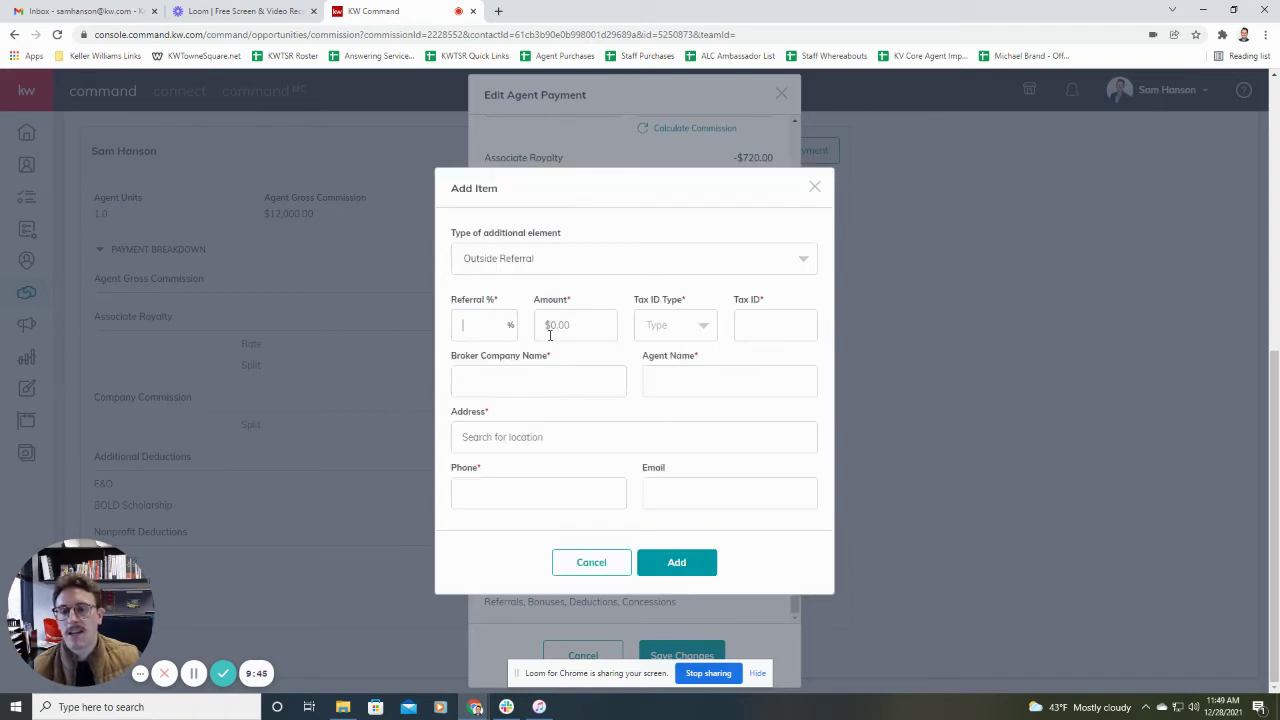
click(815, 187)
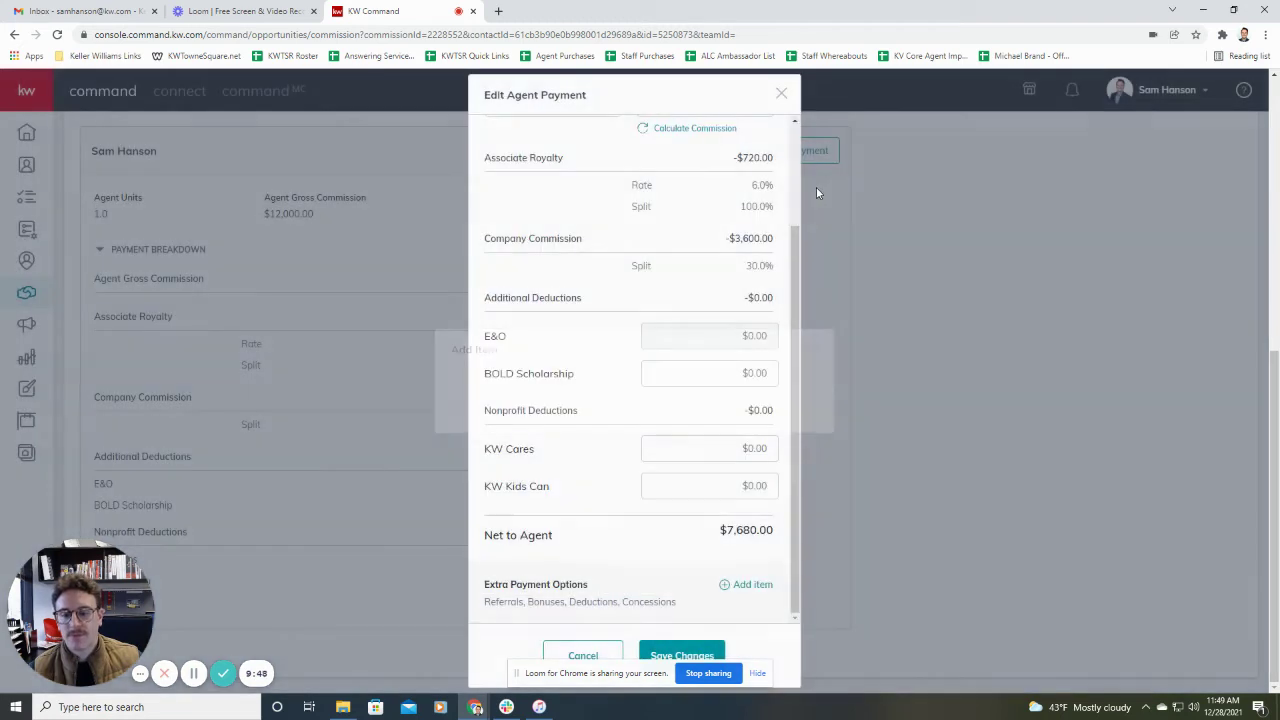
click(784, 94)
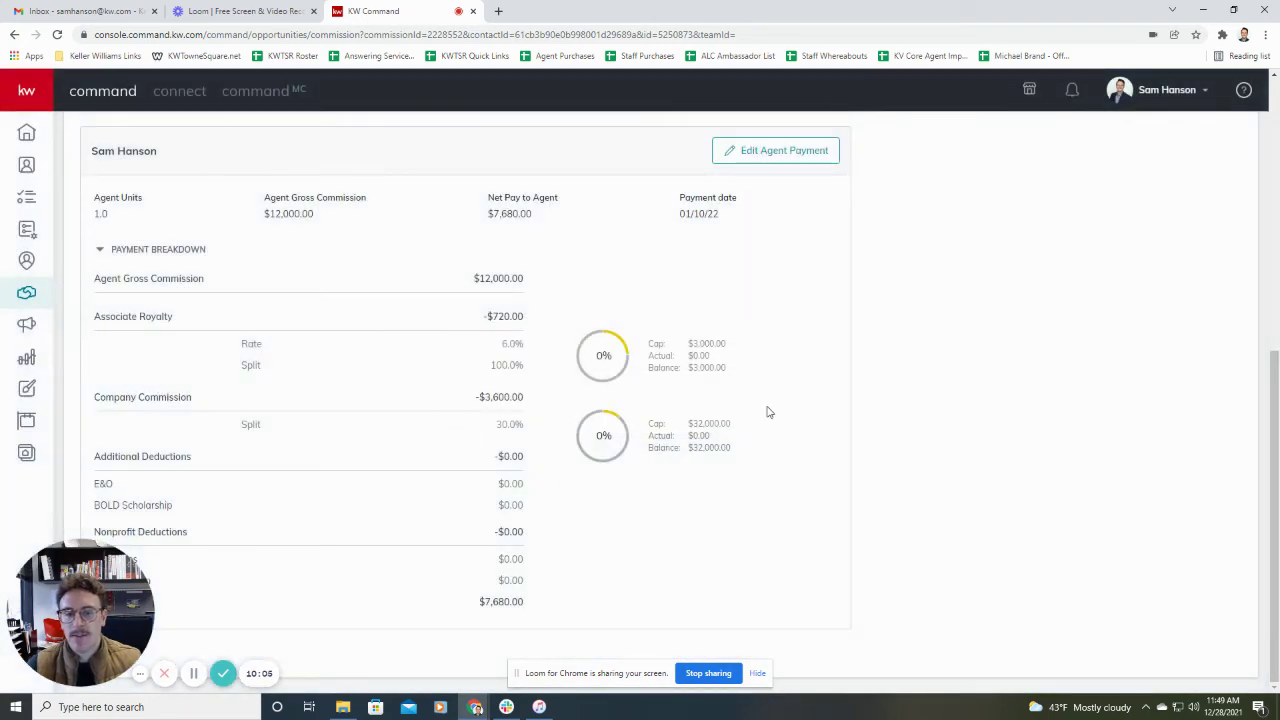
scroll(767, 420, up, 2)
scroll(767, 420, up, 3)
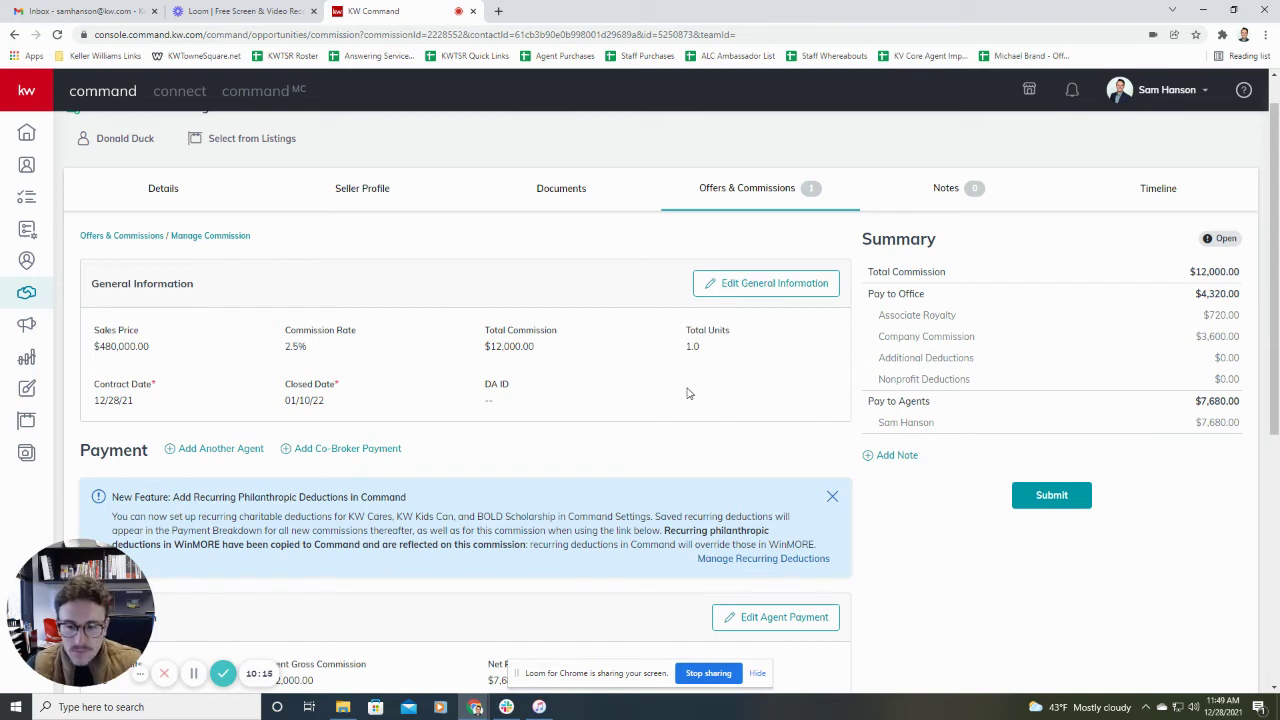
scroll(656, 419, down, 1)
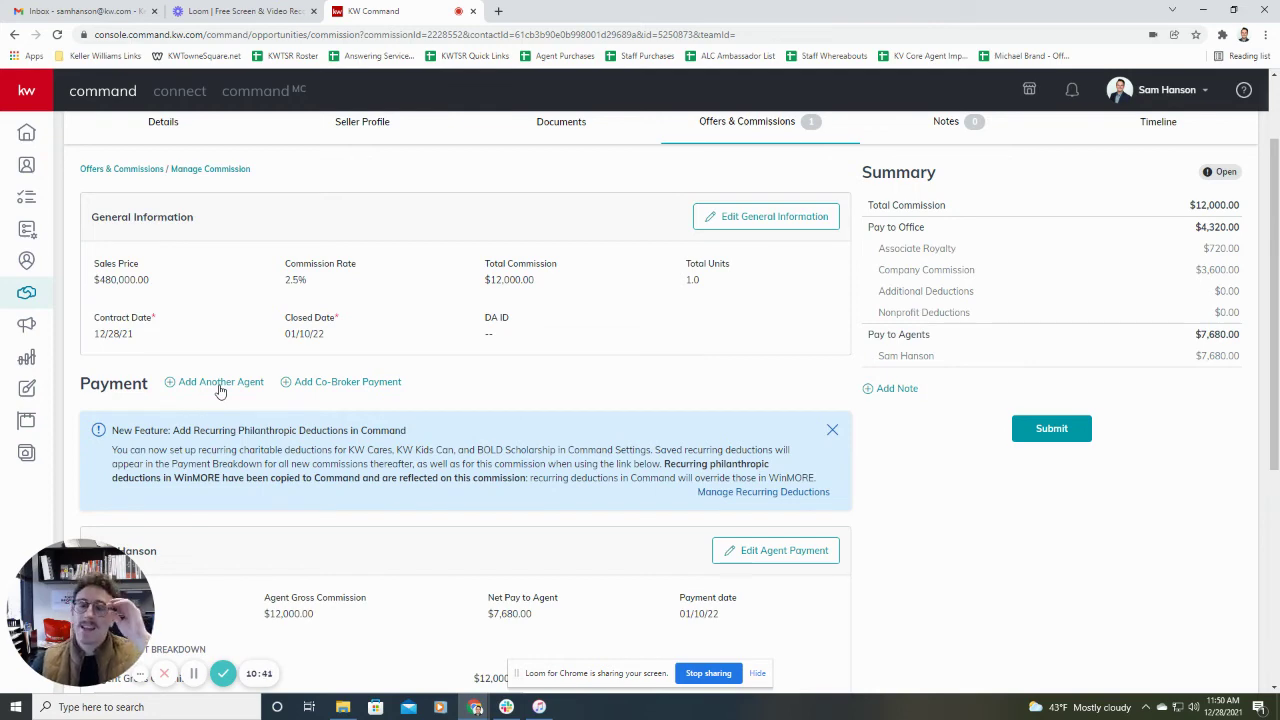
click(220, 385)
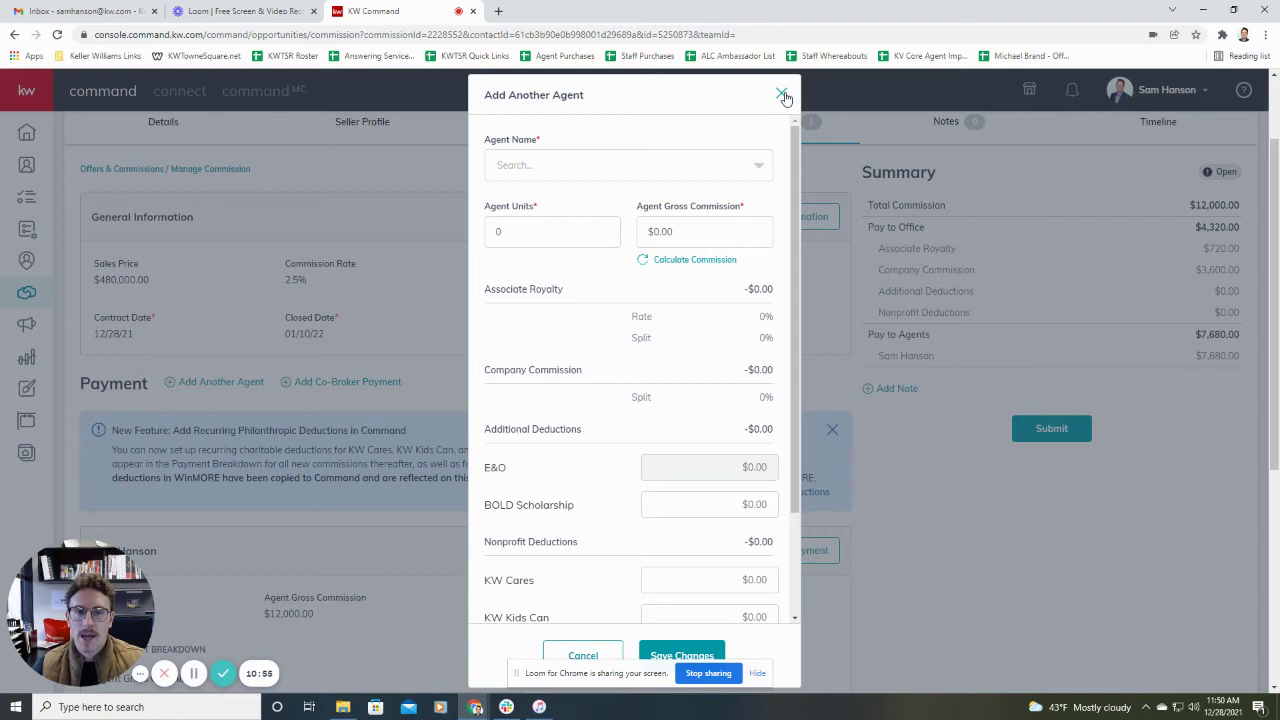
drag(800, 254, 803, 355)
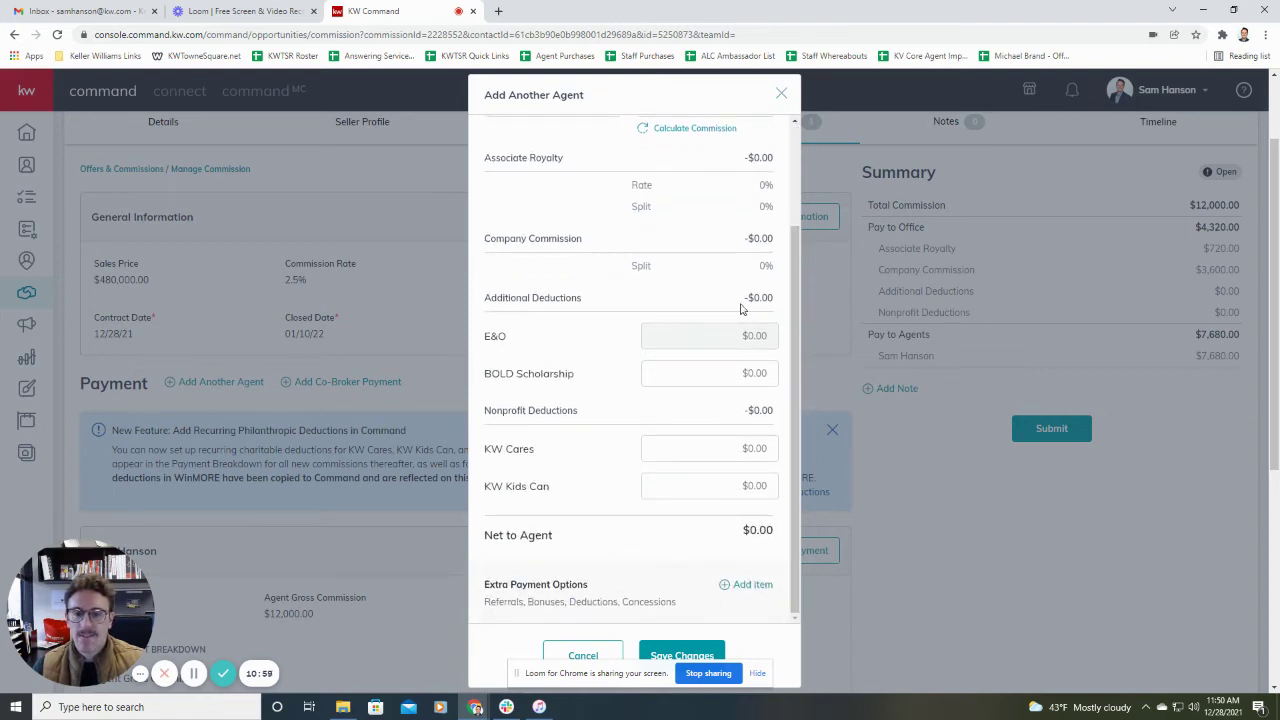
drag(800, 470, 812, 372)
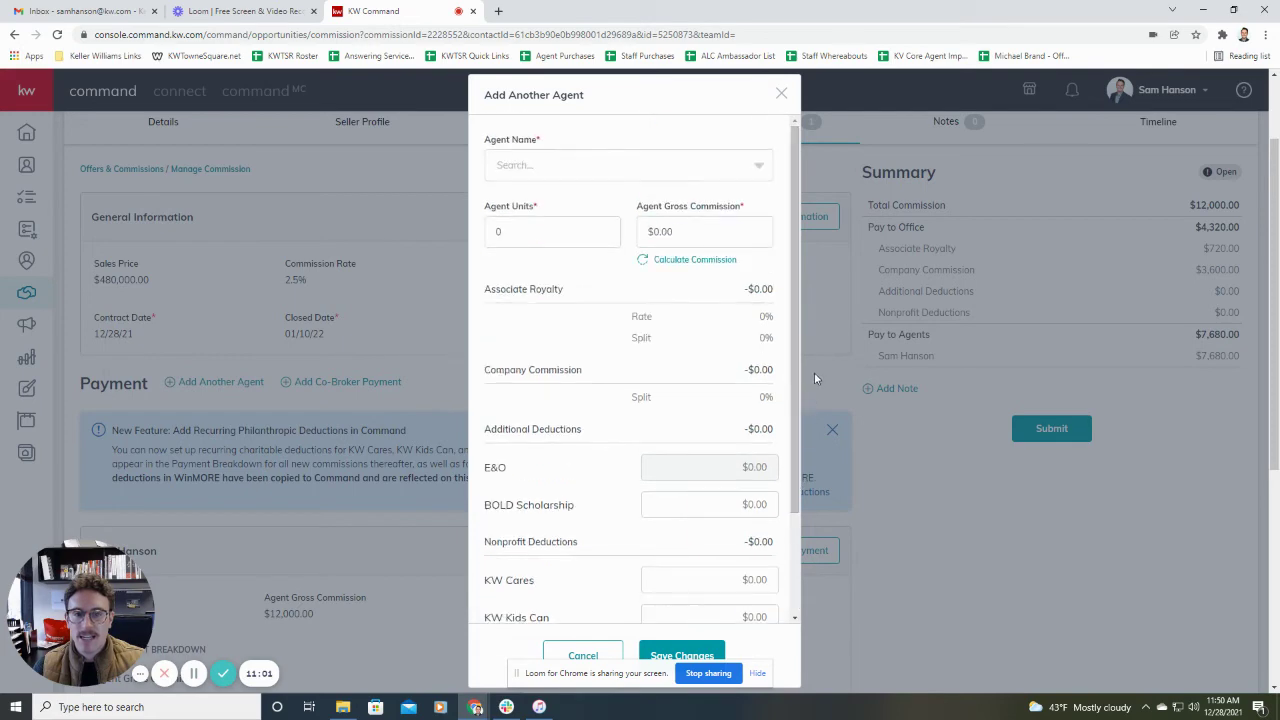
click(781, 93)
scroll(591, 369, up, 1)
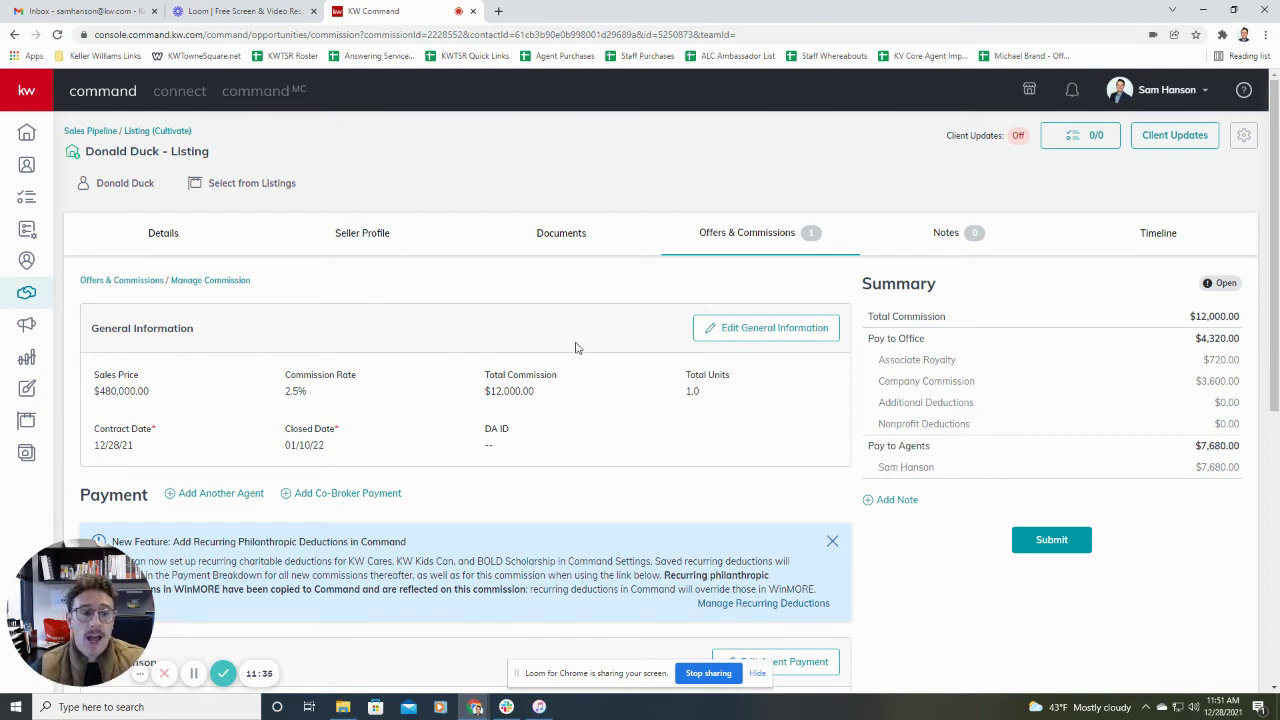
Try submitting the commission from the Summary panel and review the Missing Information: Listing warning
scroll(549, 464, down, 1)
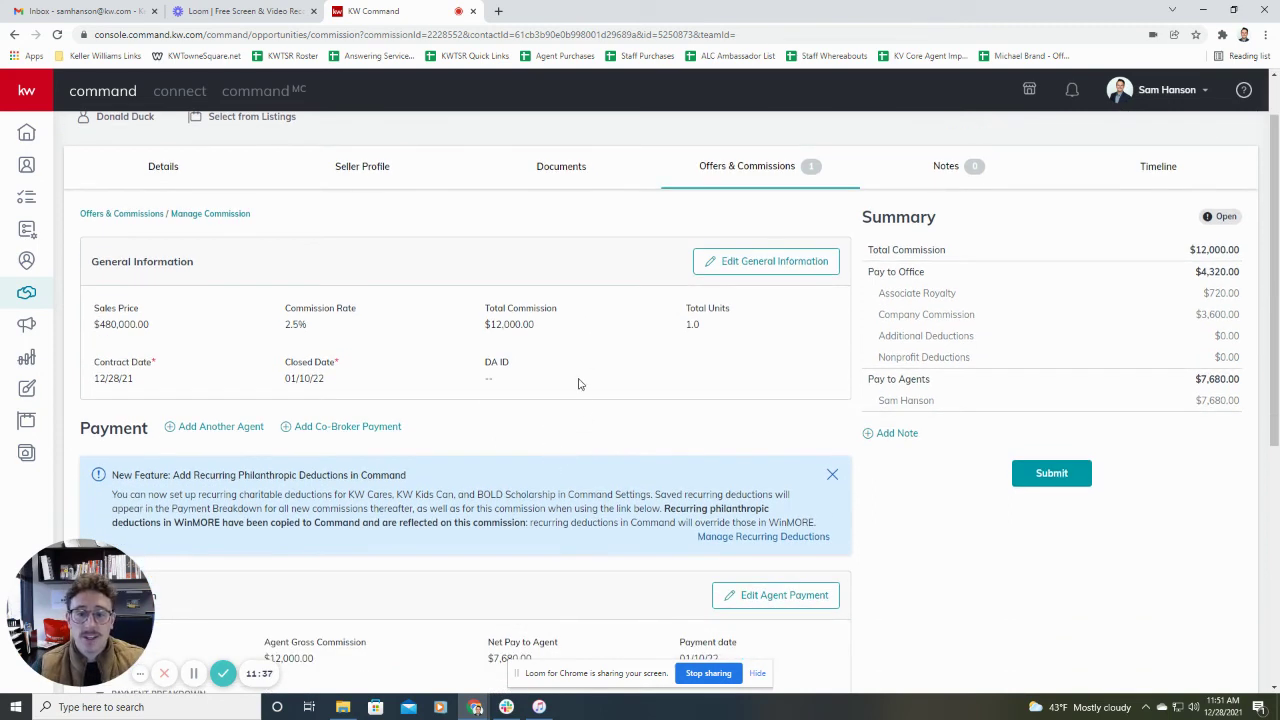
click(1051, 474)
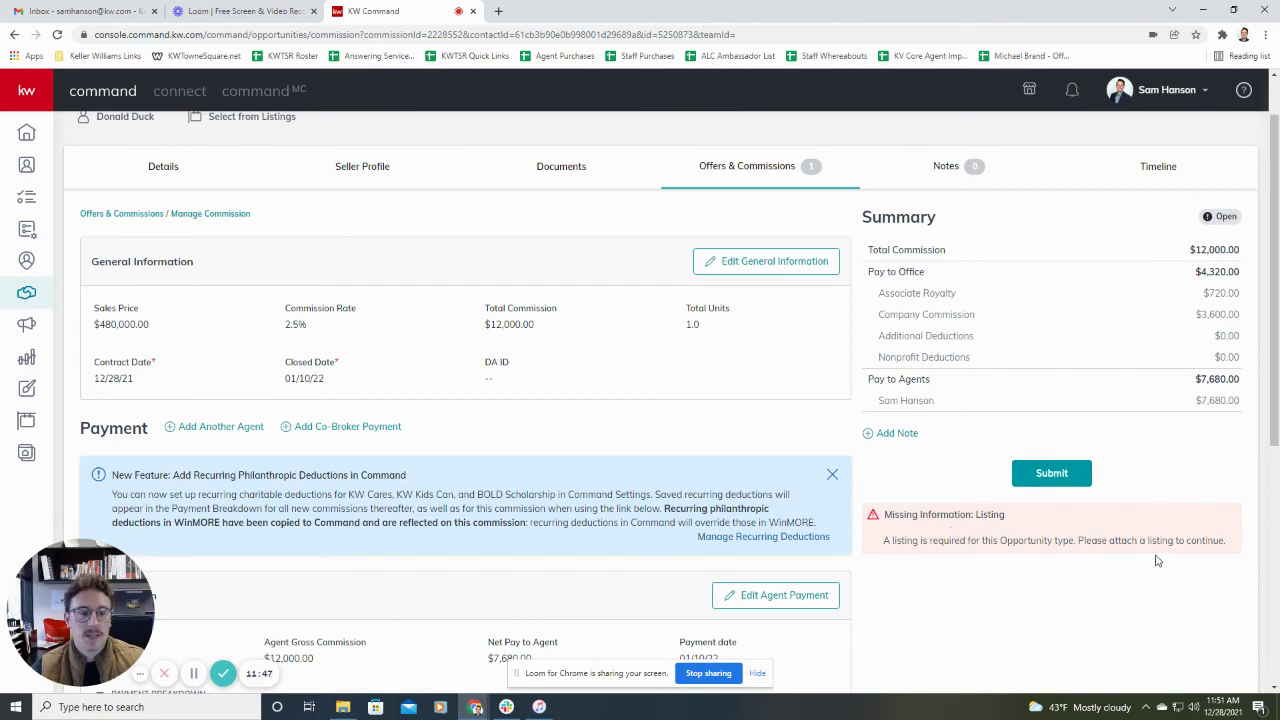
scroll(726, 482, up, 1)
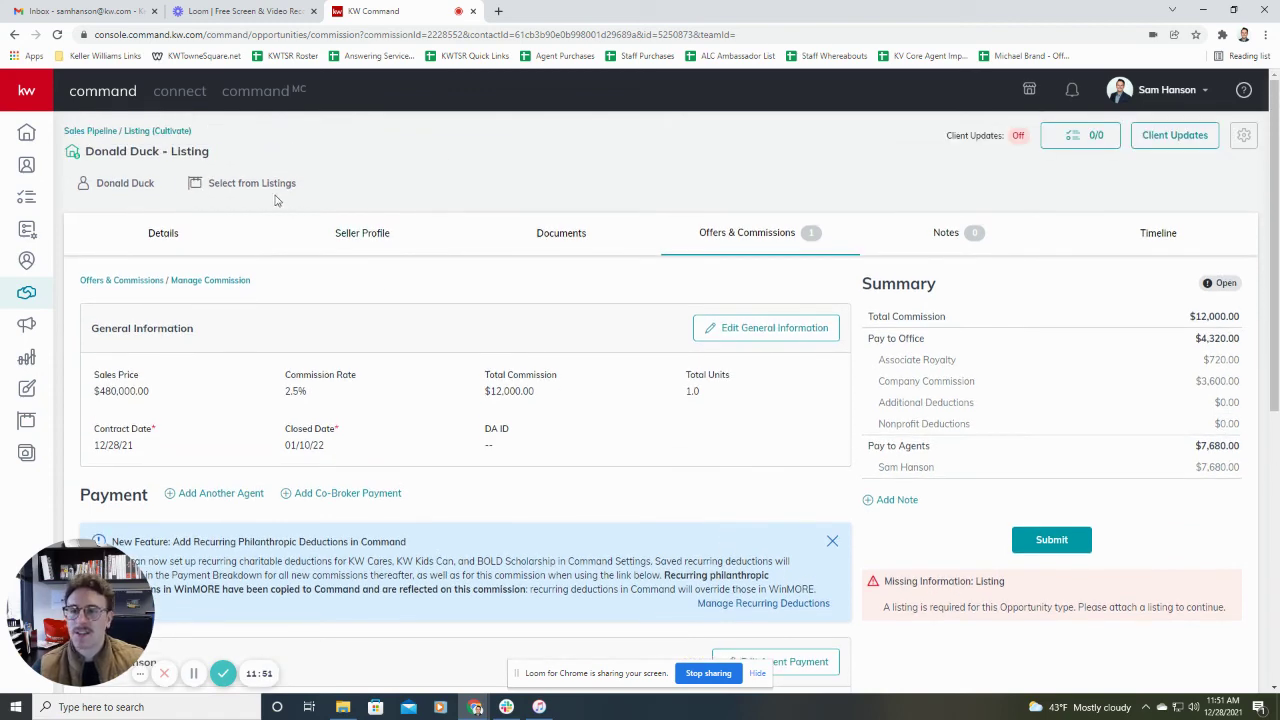
scroll(950, 630, down, 5)
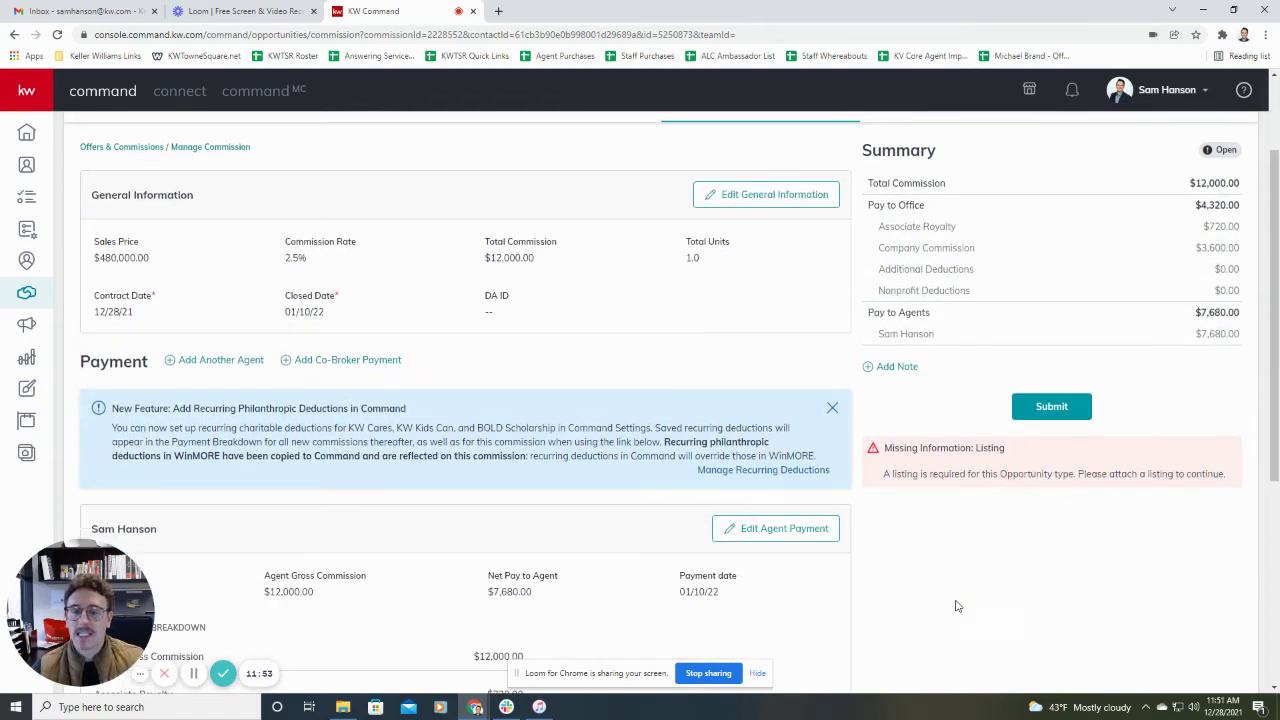
scroll(770, 485, up, 3)
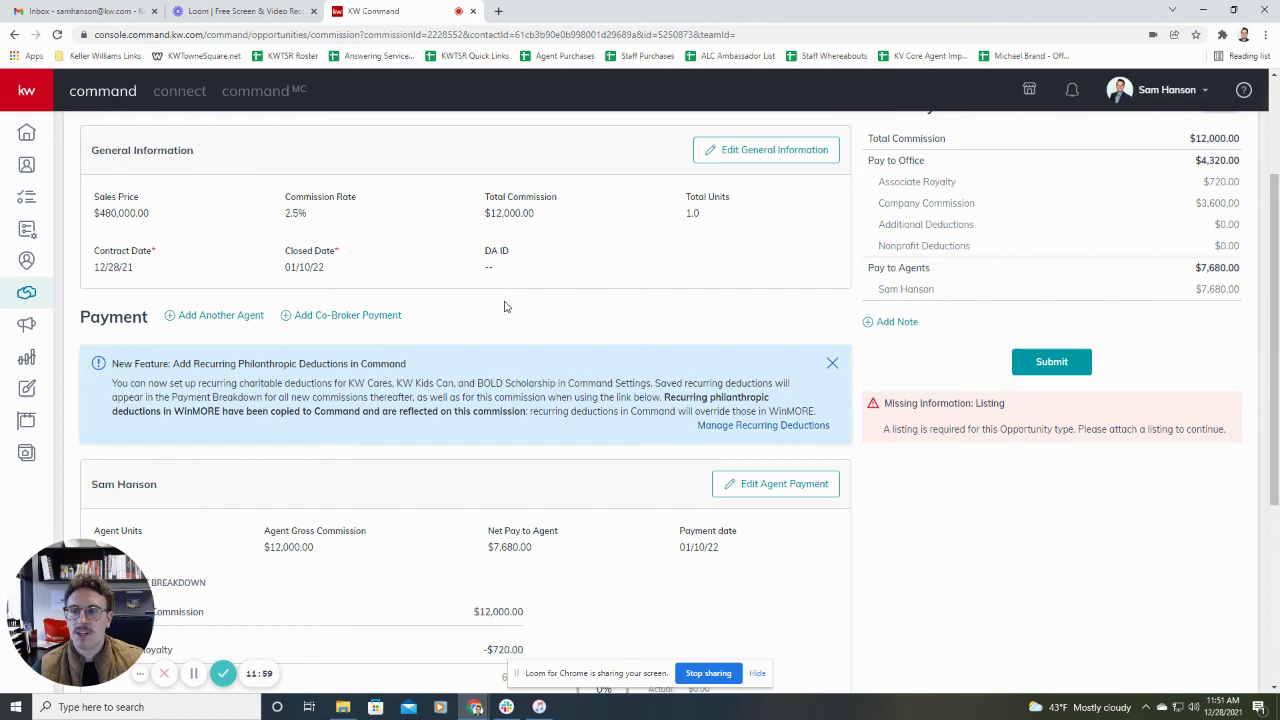
scroll(504, 306, up, 1)
Search All Listings for '123 main street' and attach 123 Main Street TX 78957 to the commission
click(267, 148)
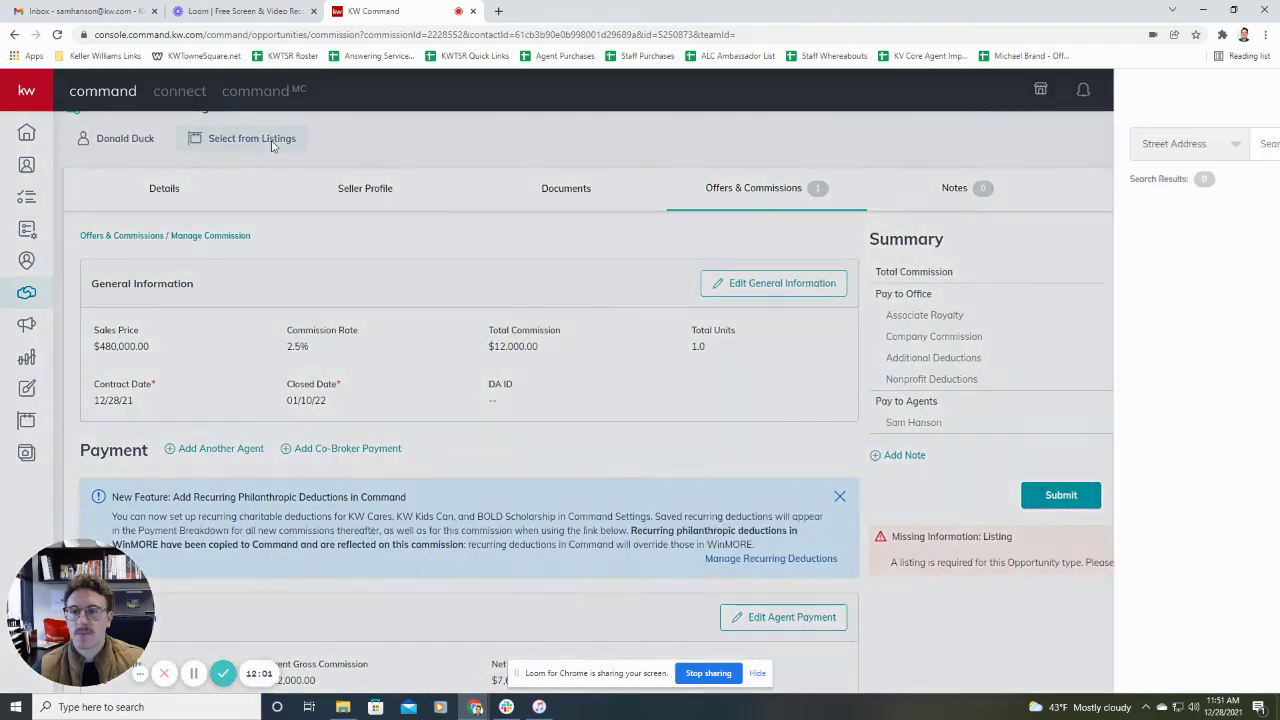
click(686, 145)
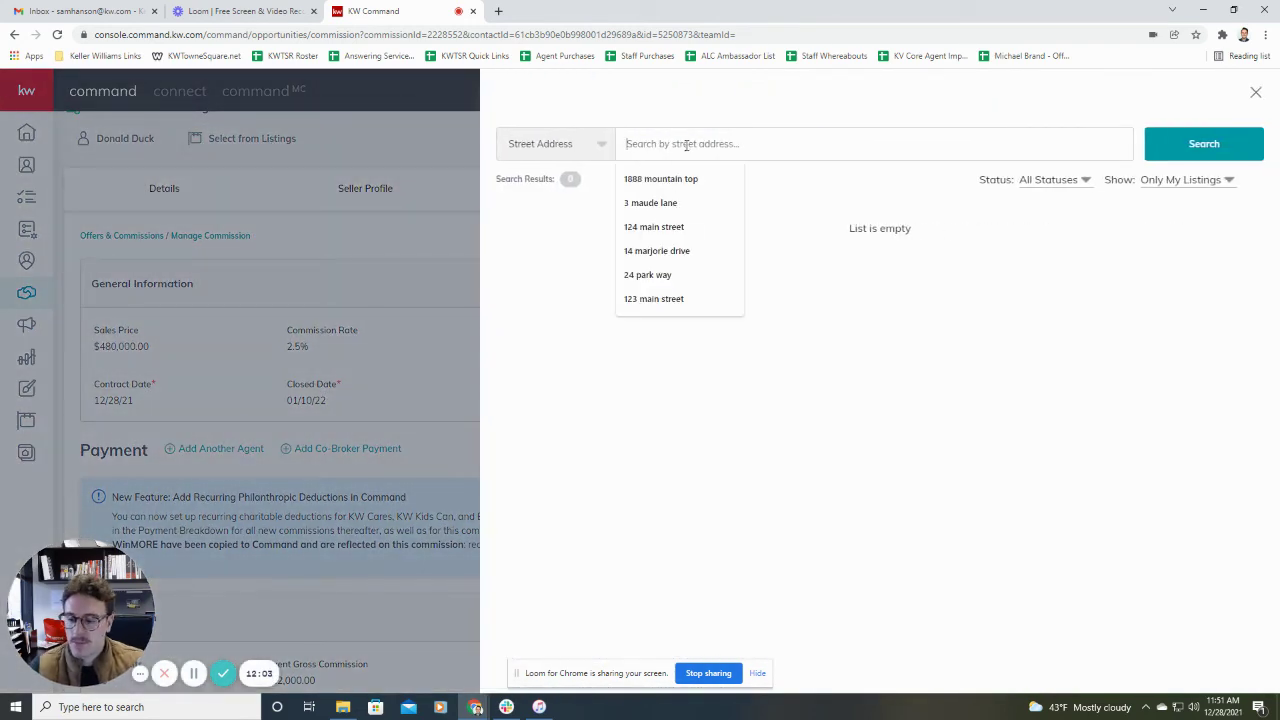
text(123 main street)
click(652, 181)
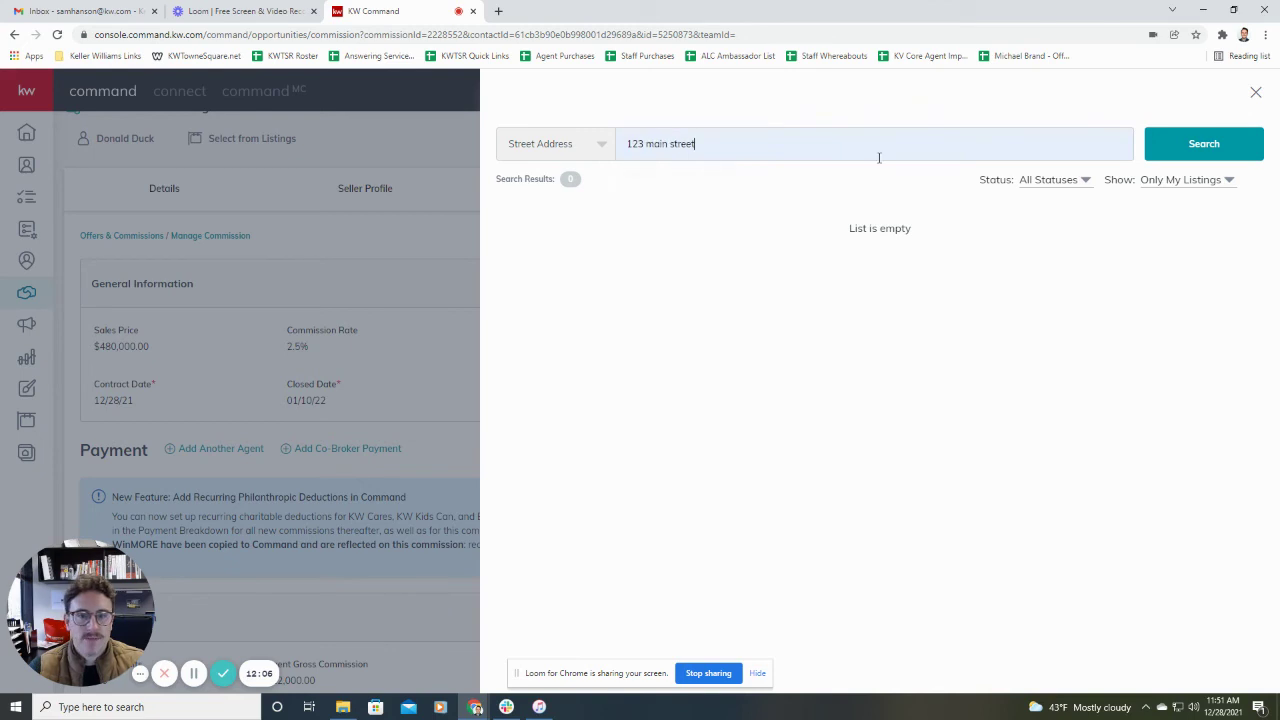
click(584, 151)
click(1153, 140)
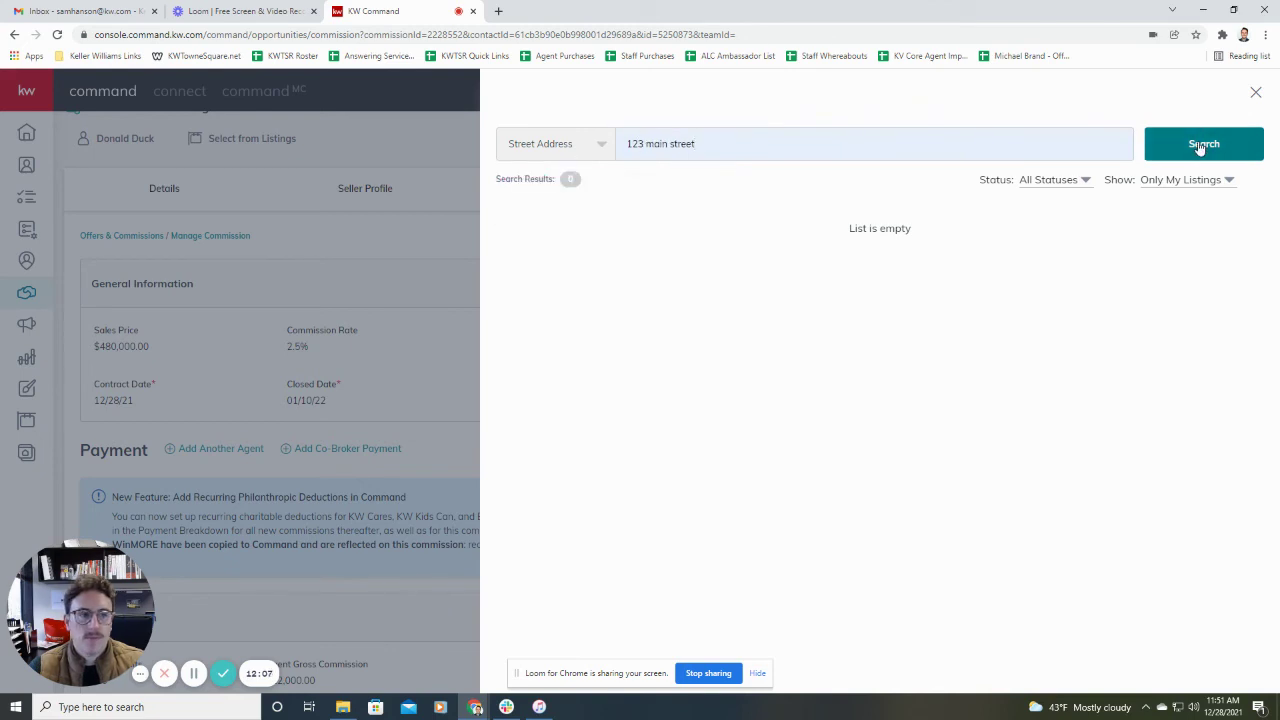
click(1175, 180)
click(1175, 204)
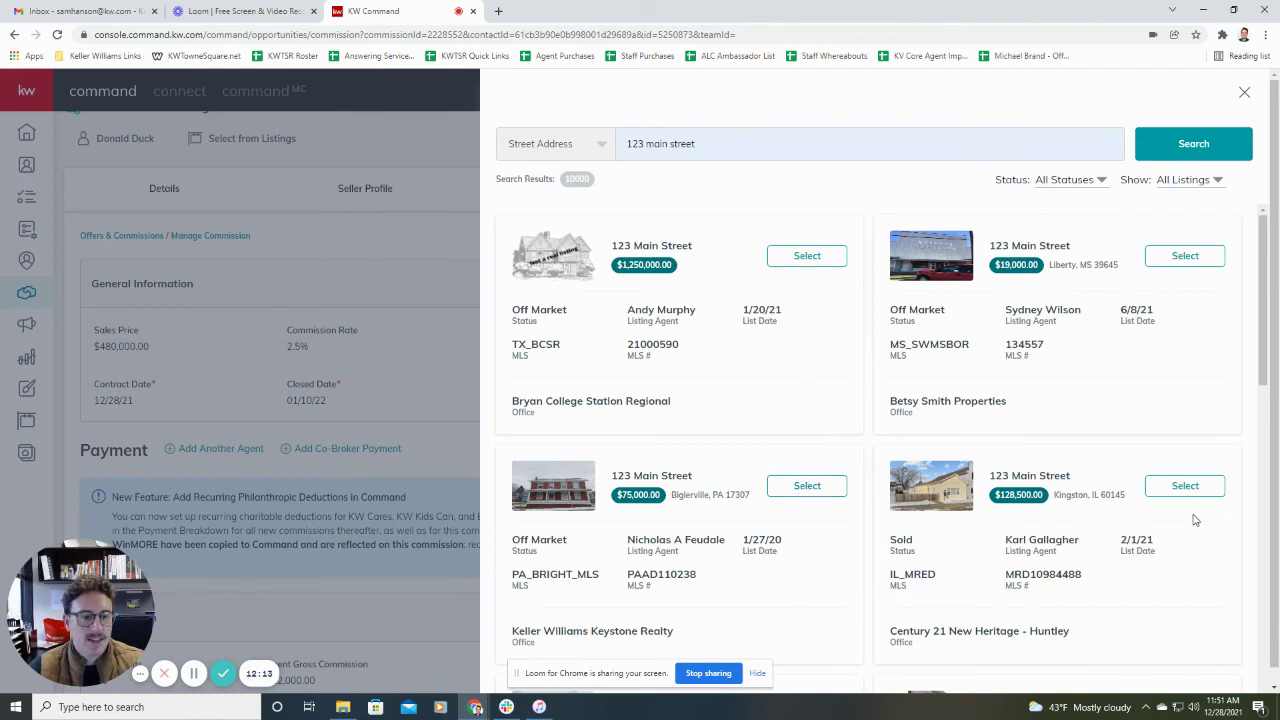
click(807, 257)
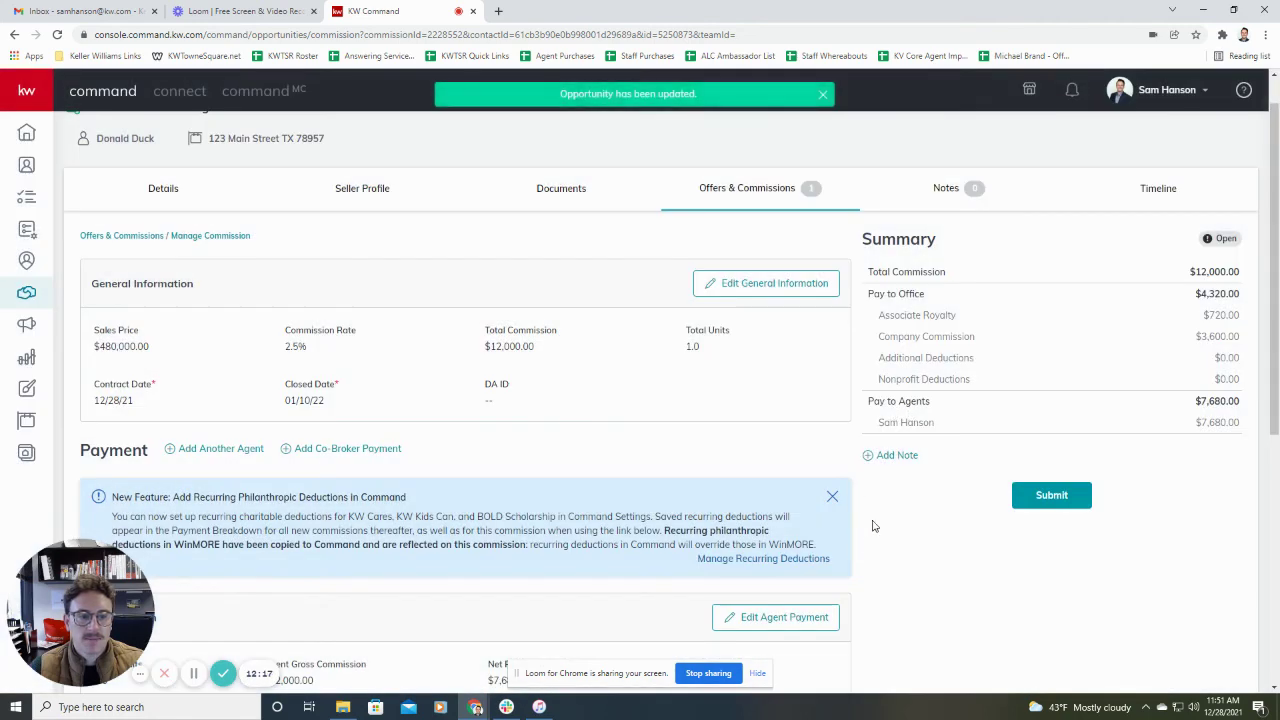
Submit the commission, choosing Skip Donation and Submit for charitable donations
click(1080, 505)
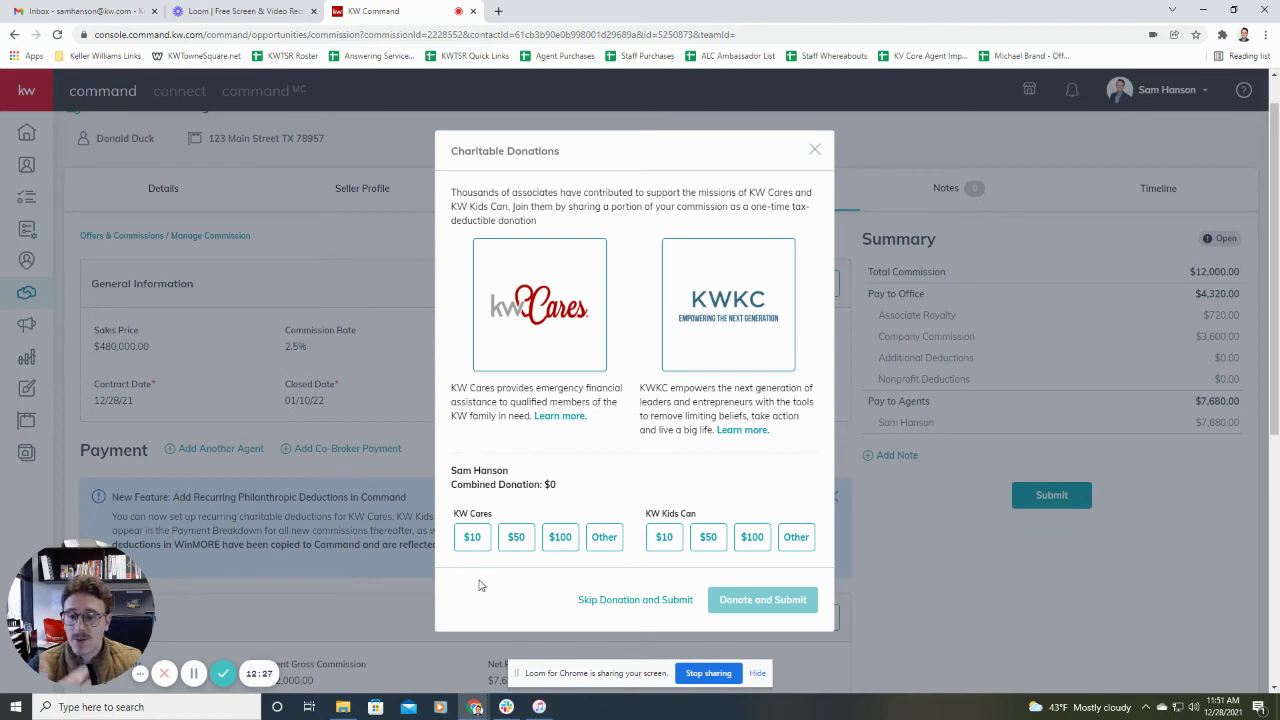
click(647, 603)
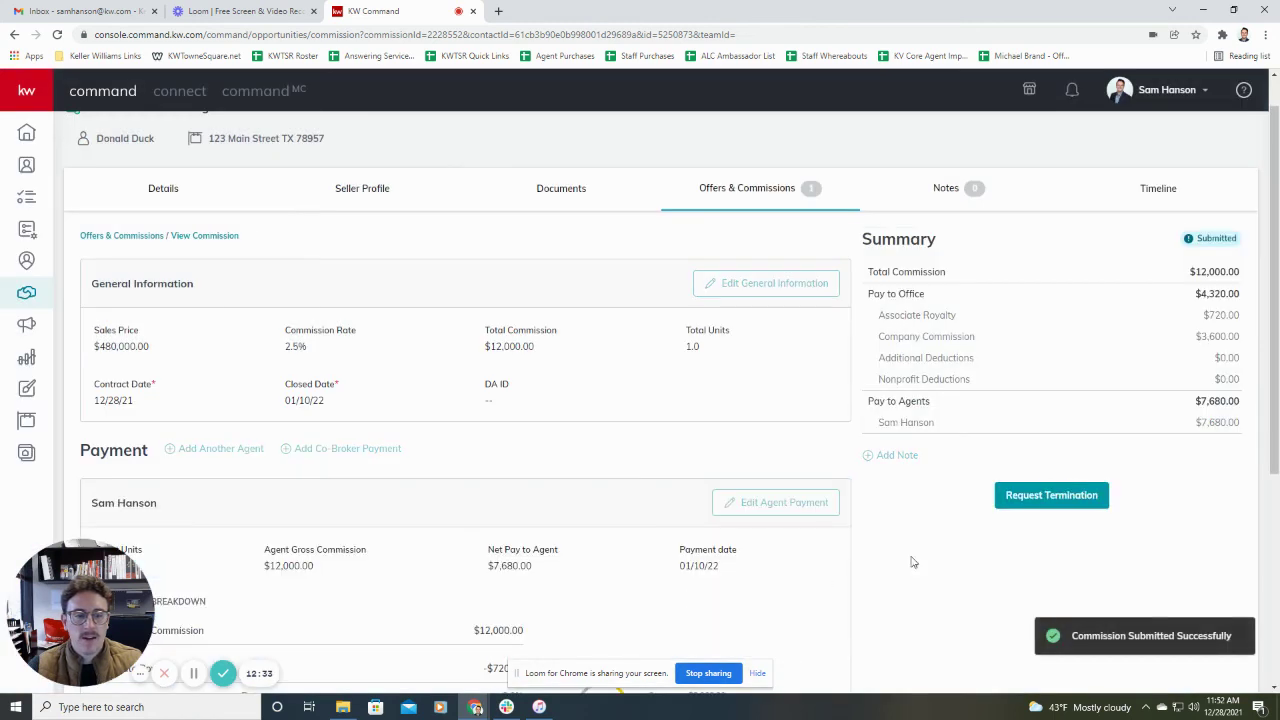